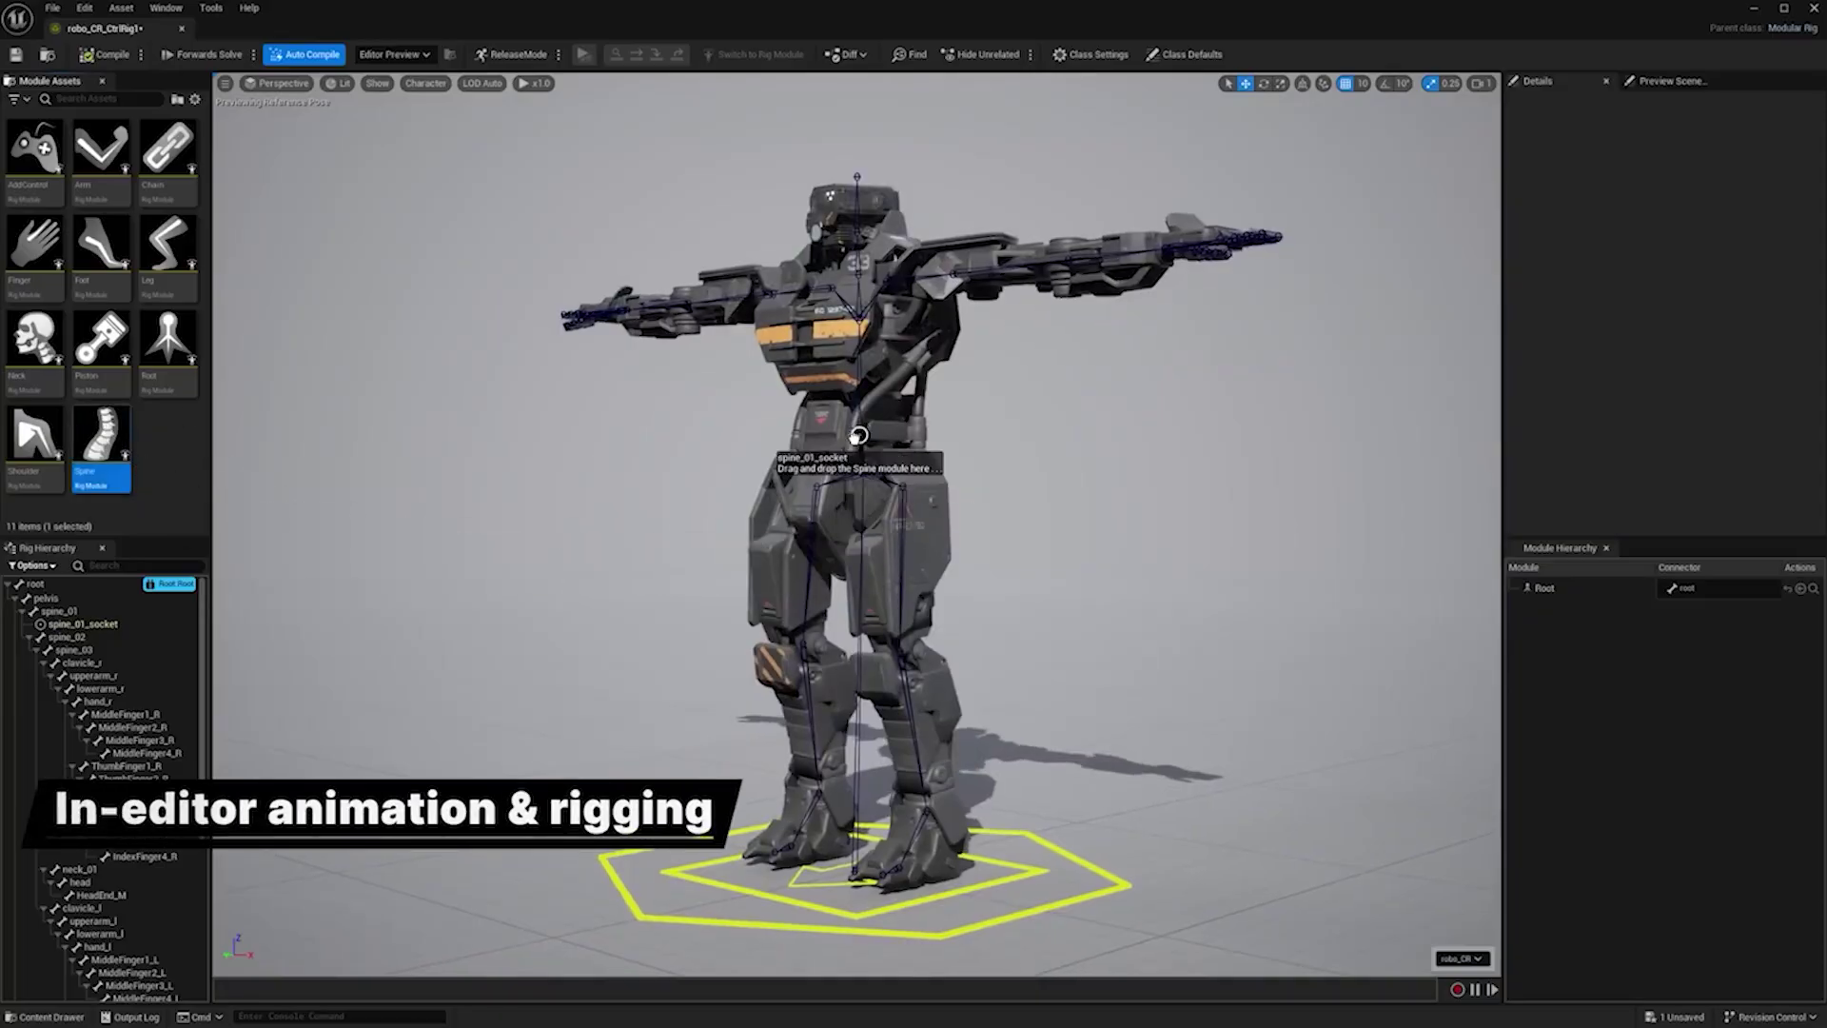
Attach the Spine module to spine_01_socket and a Leg module to the left thigh socket.
left_click_drag(857, 436, 812, 485)
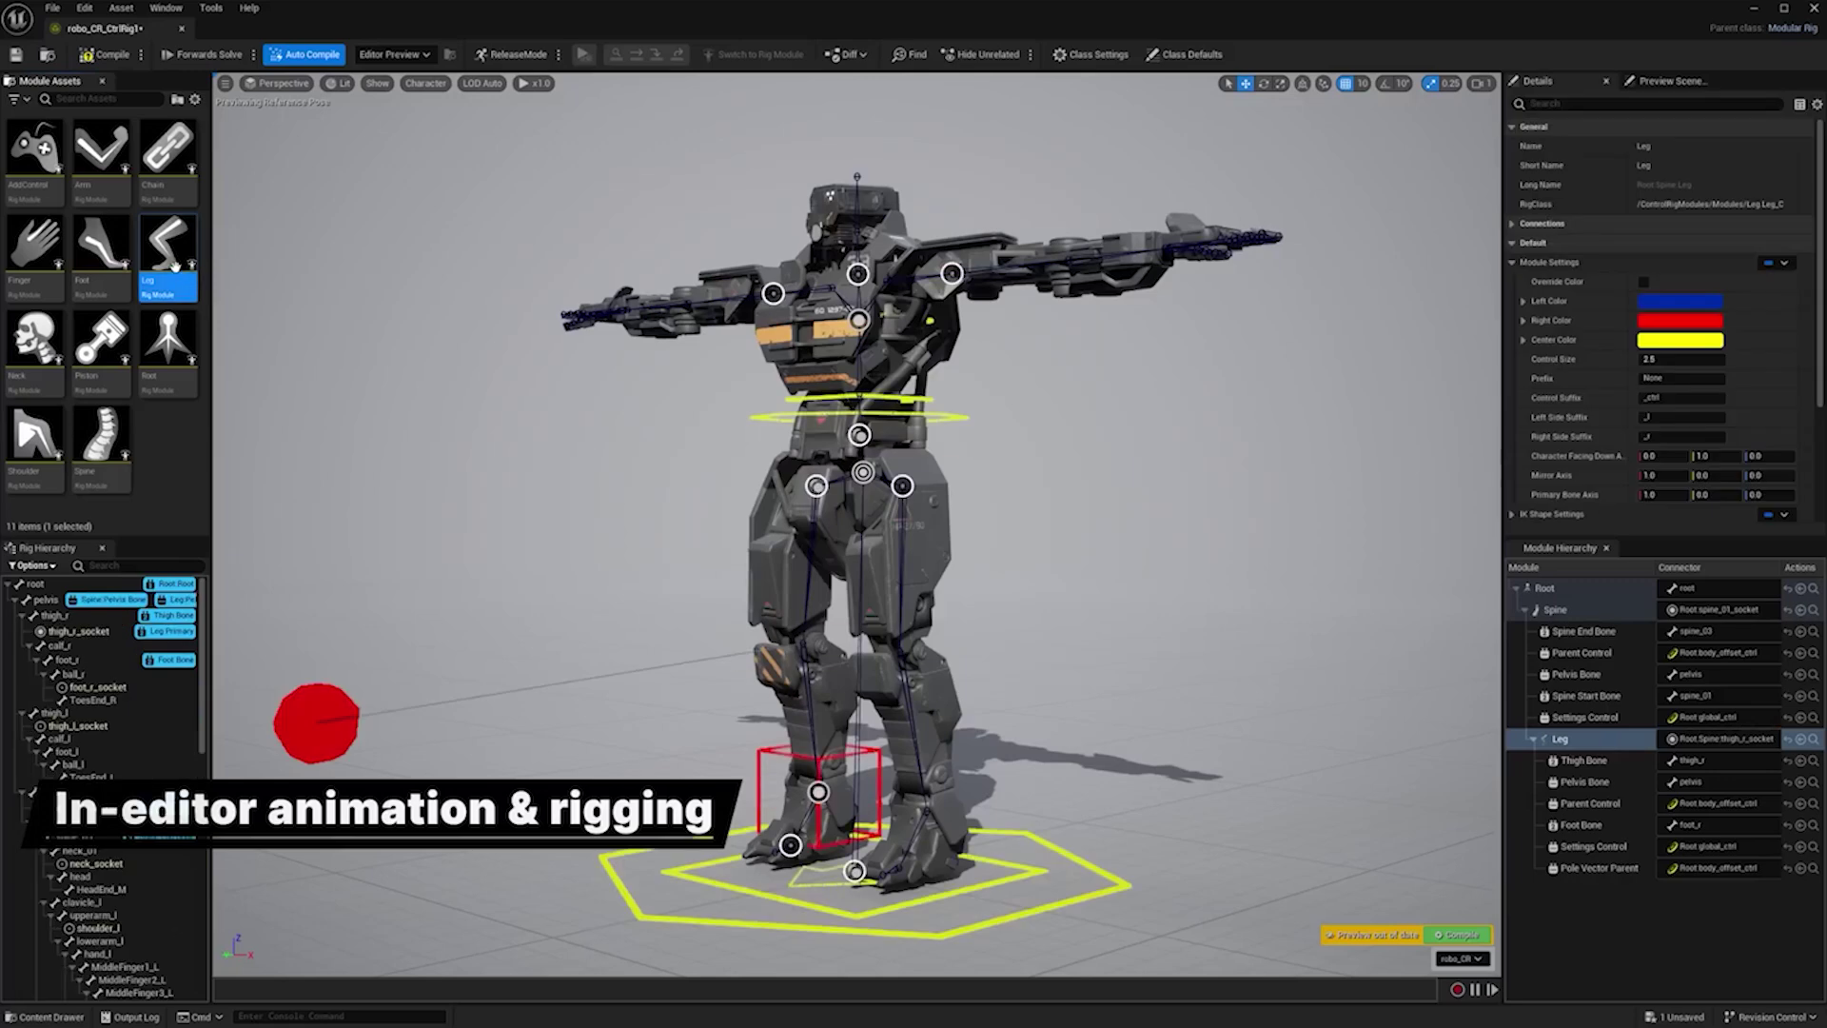
left_click_drag(923, 470, 921, 472)
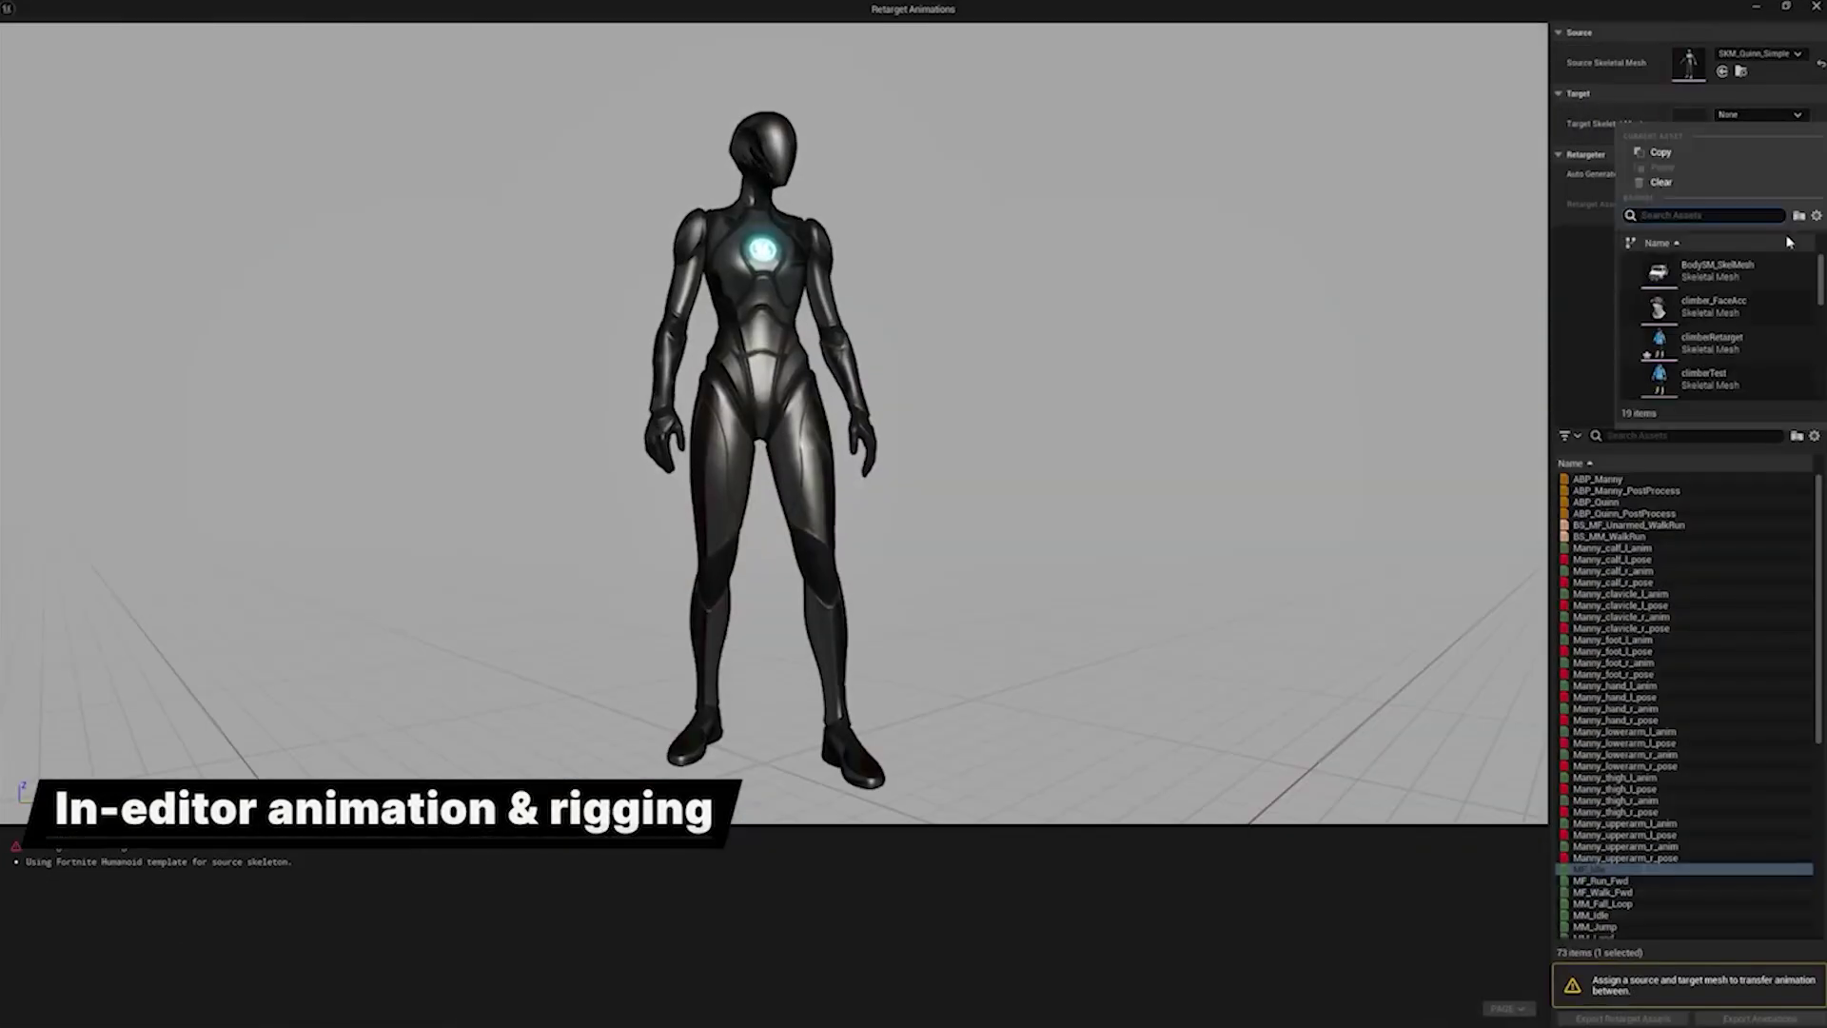
Choose climberRetarget as the Target Skeletal Mesh for animation retargeting.
left_click(1712, 340)
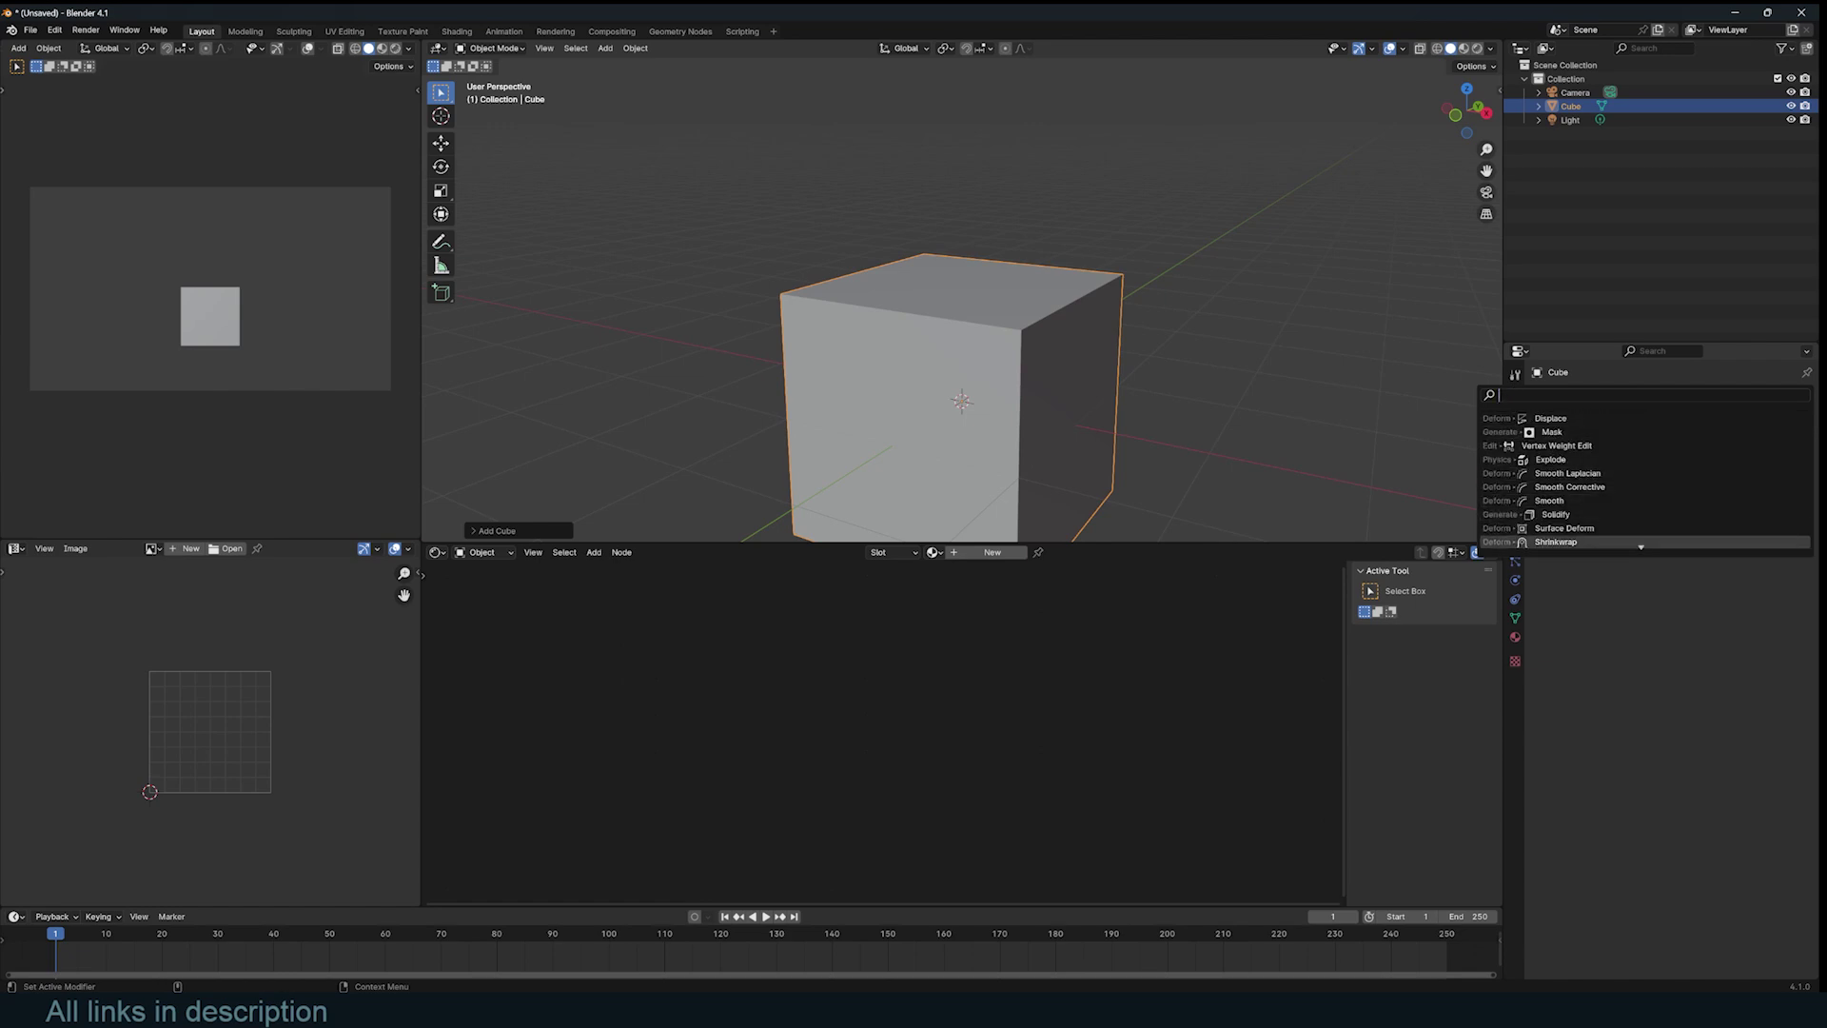
Give the cube a Subdivision Surface modifier and a twisting Simple Deform modifier, then select all its geometry.
left_click(1655, 485)
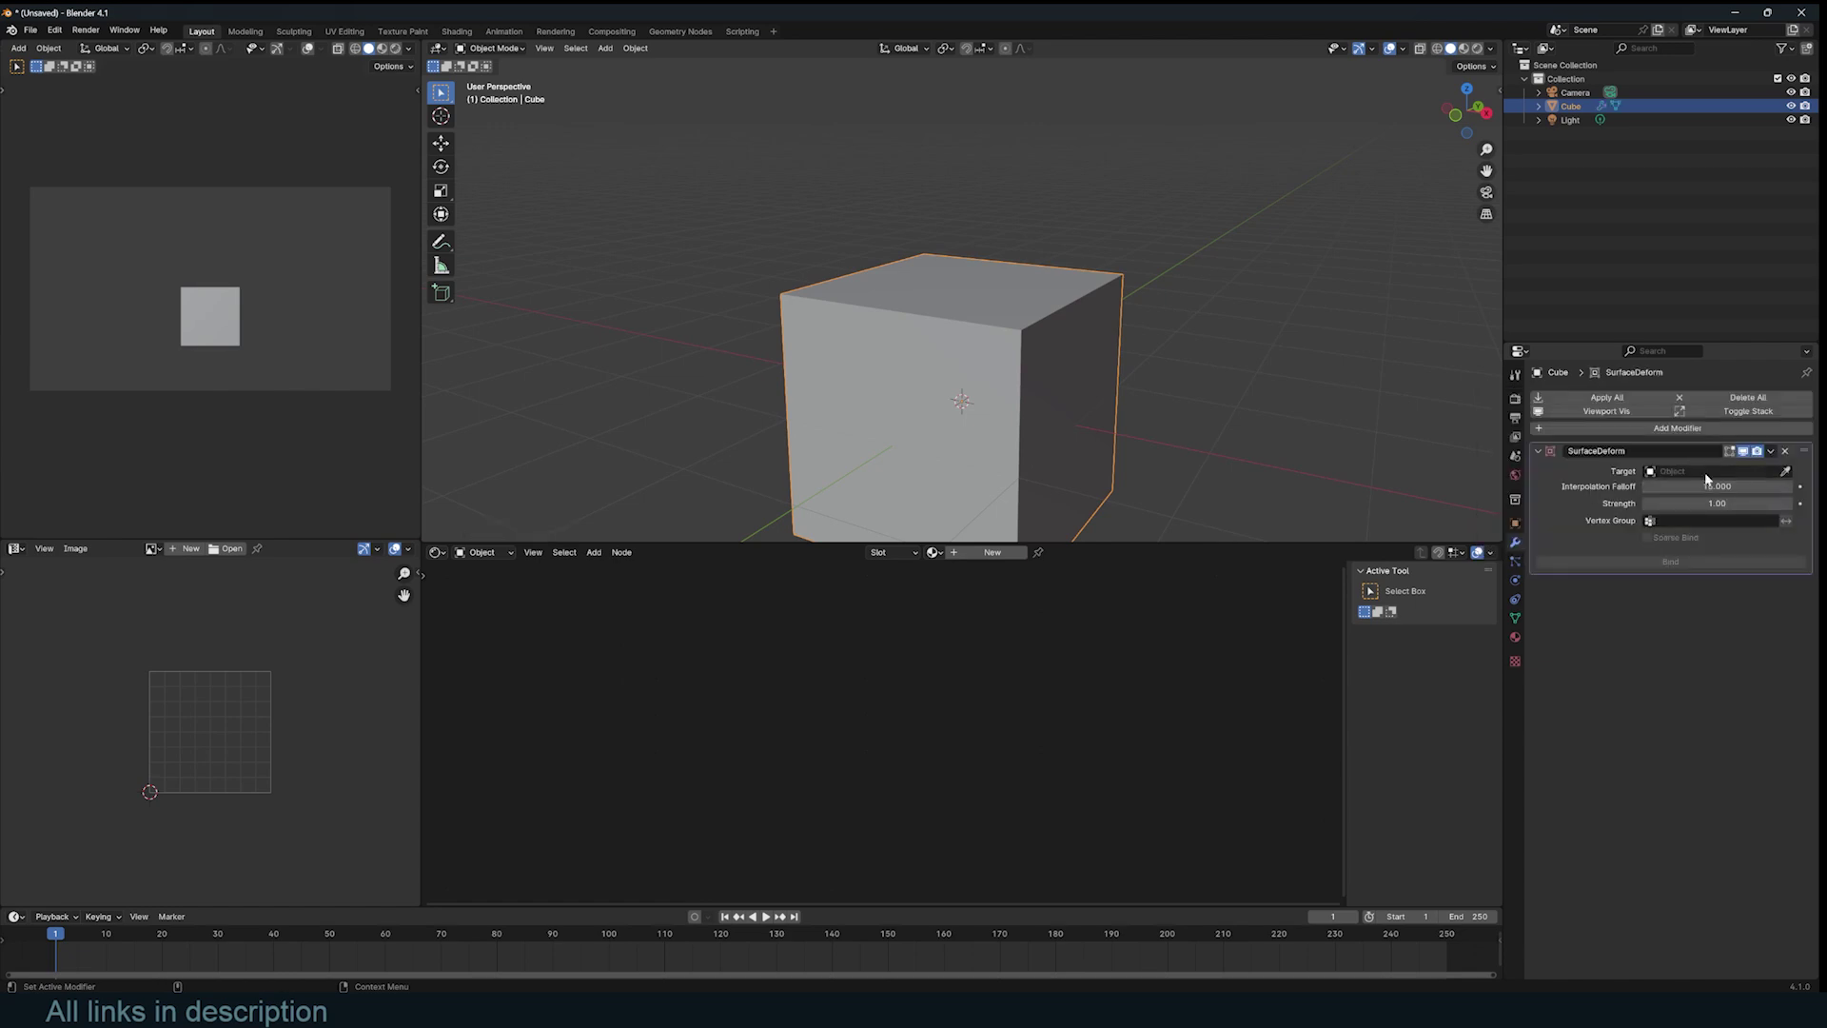
left_click(1664, 399)
type("subd")
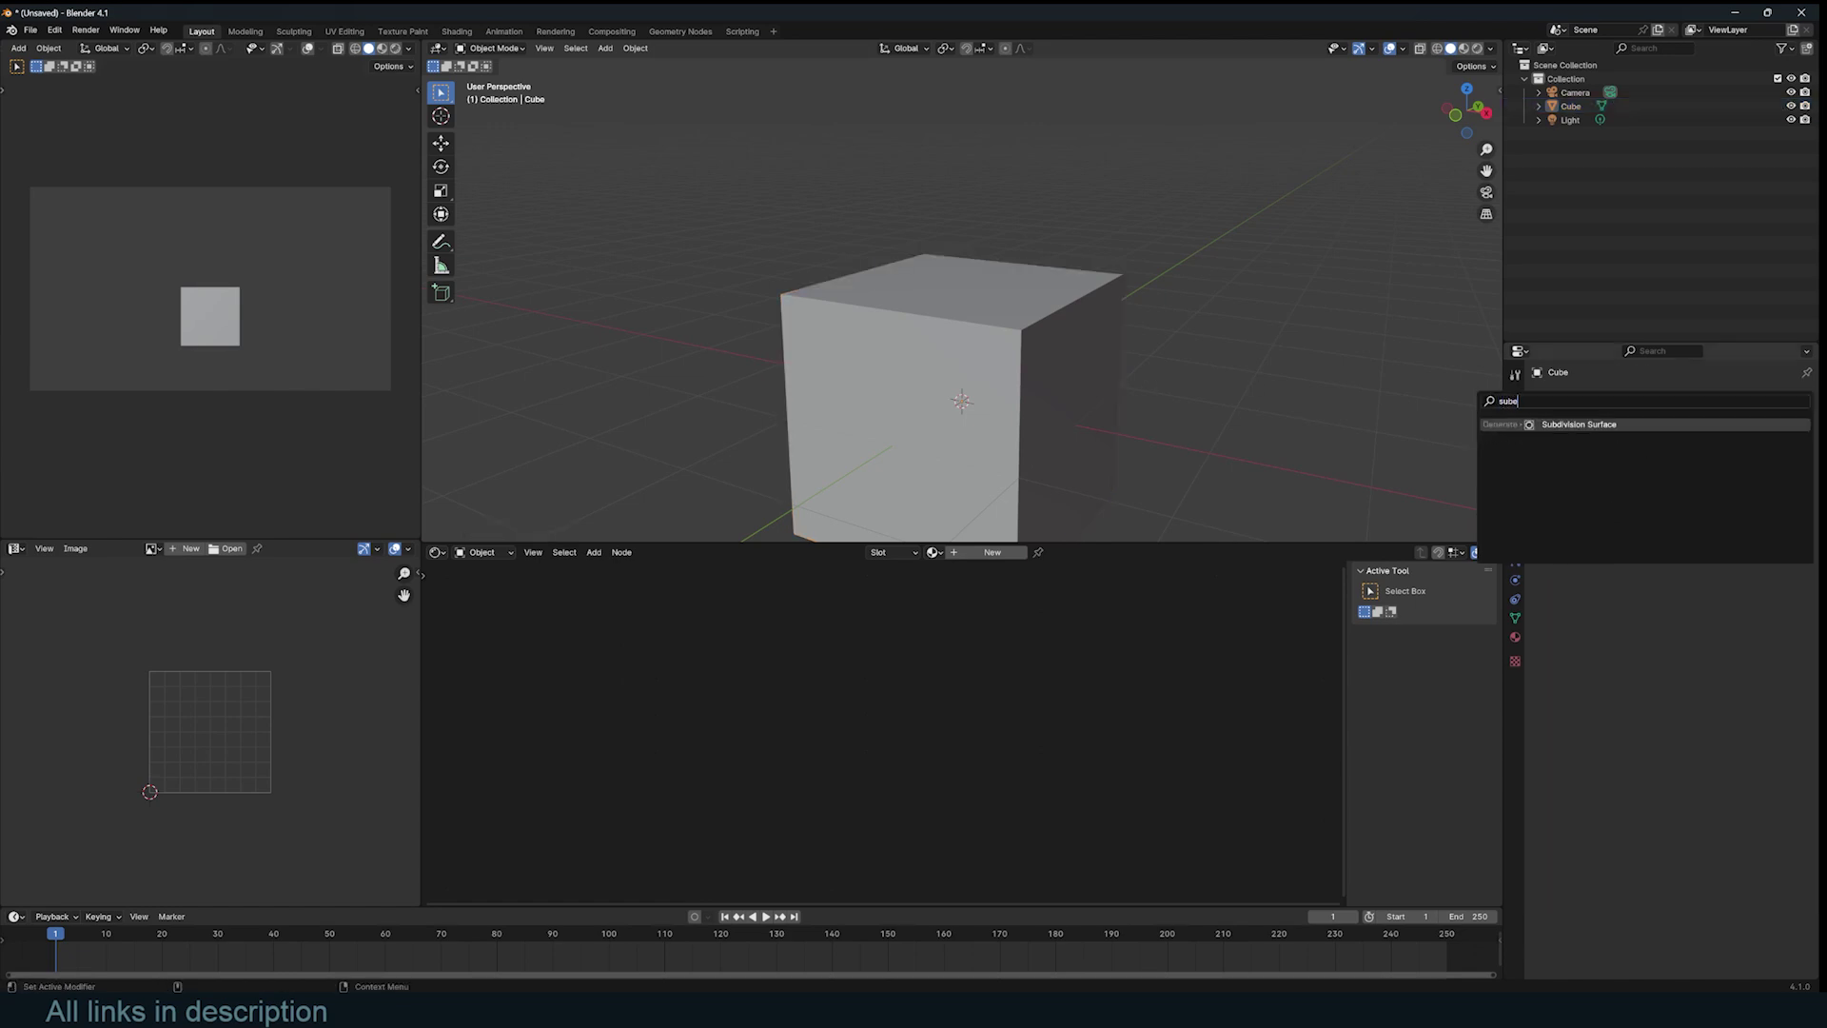
key("Return")
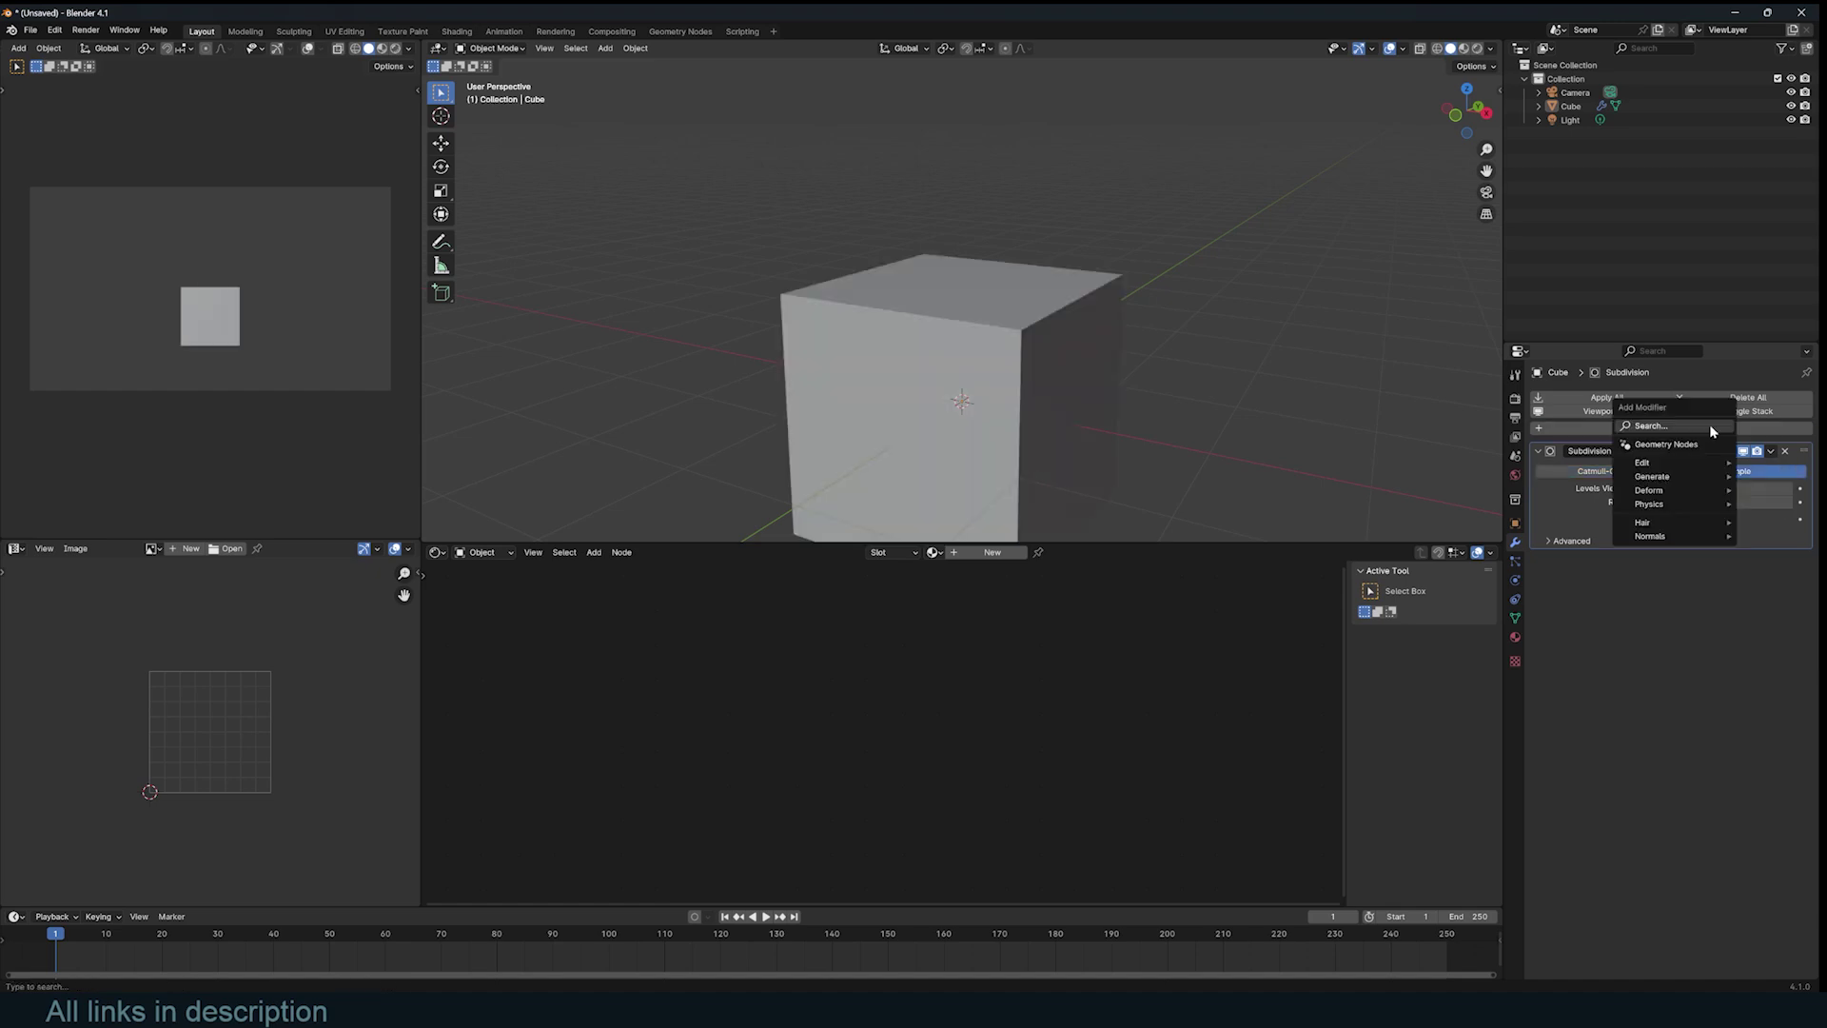
left_click(1539, 613)
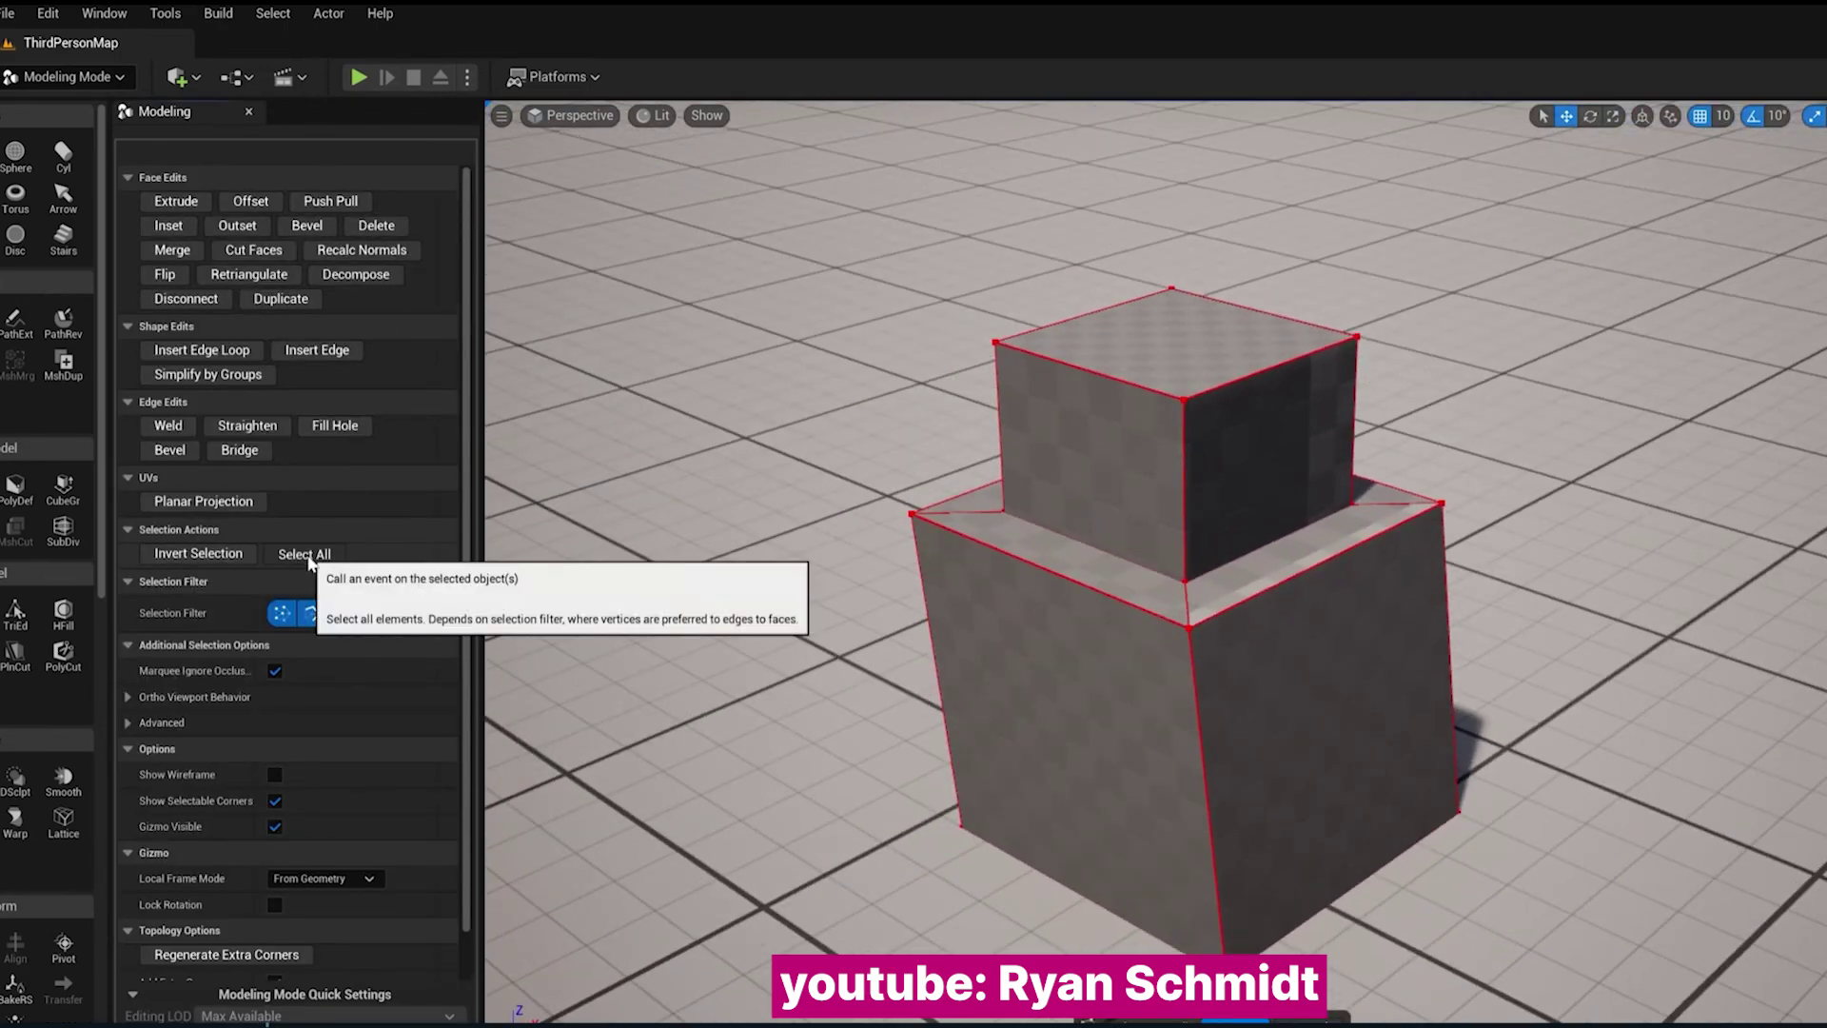
left_click(304, 554)
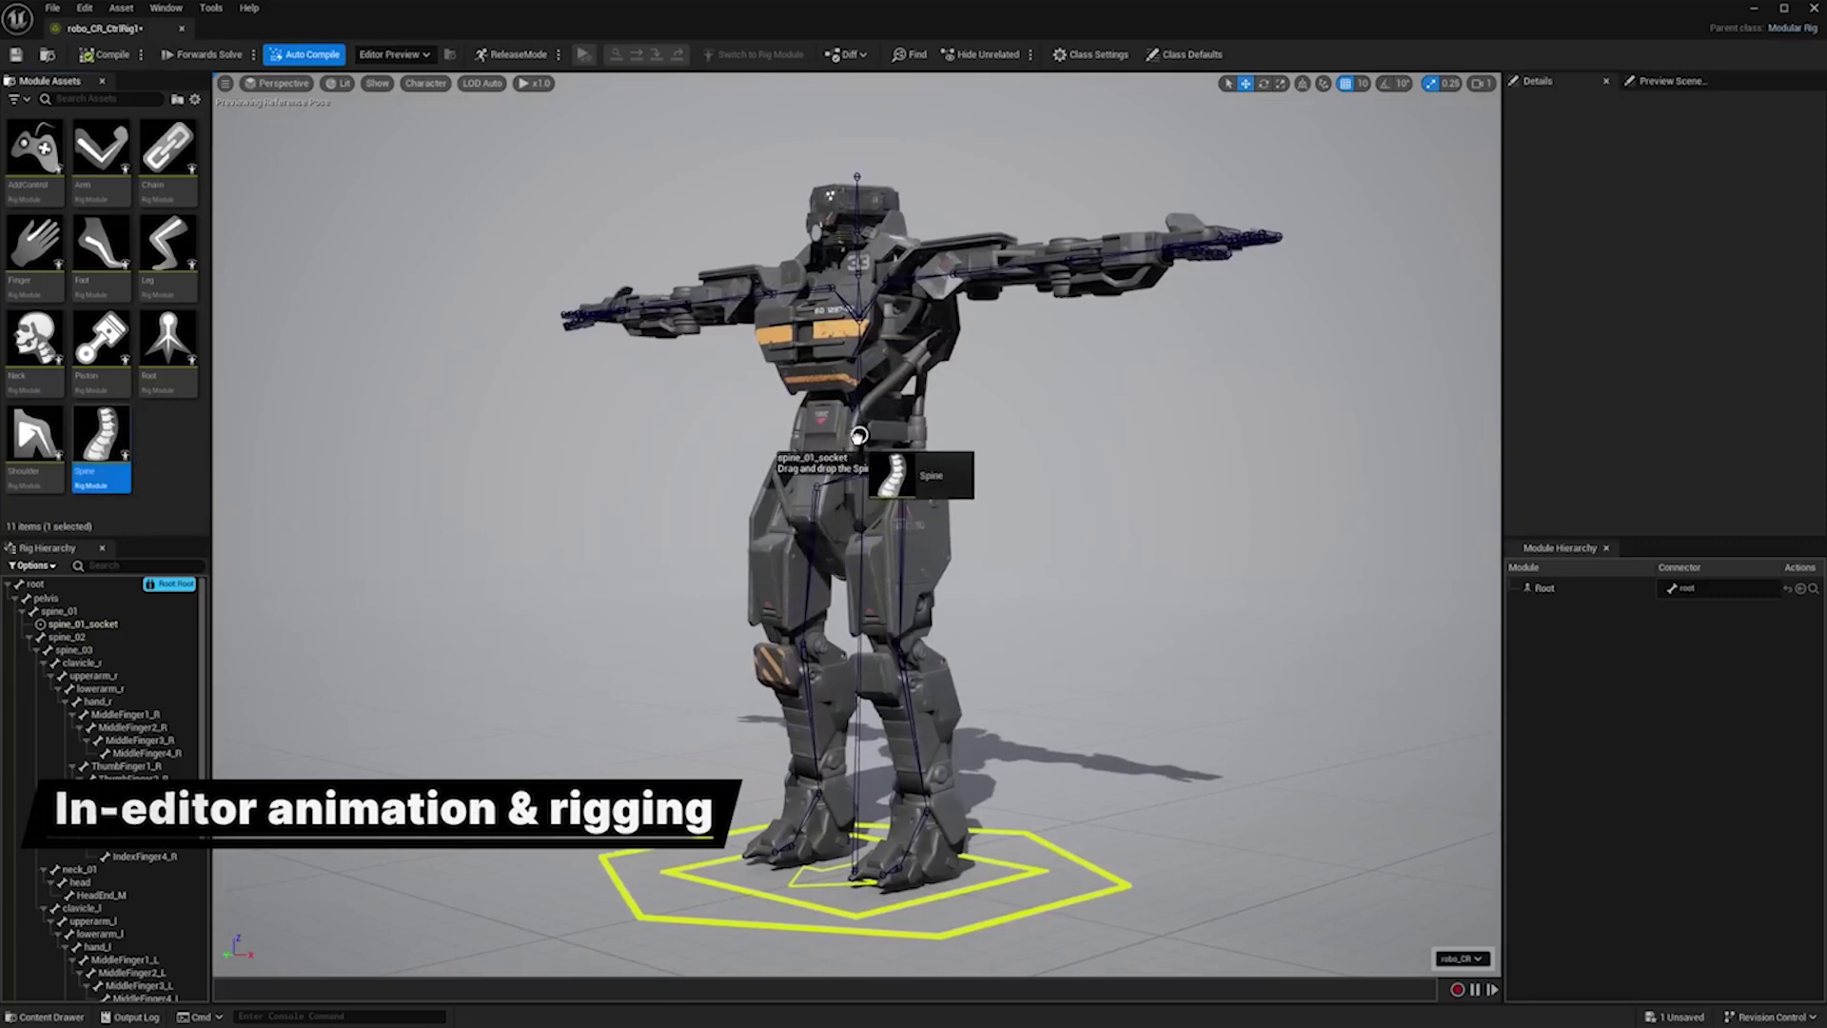
Attach Spine to spine_01_socket and Leg modules to both thigh_r_socket and thigh_l_socket.
left_click_drag(859, 435, 859, 435)
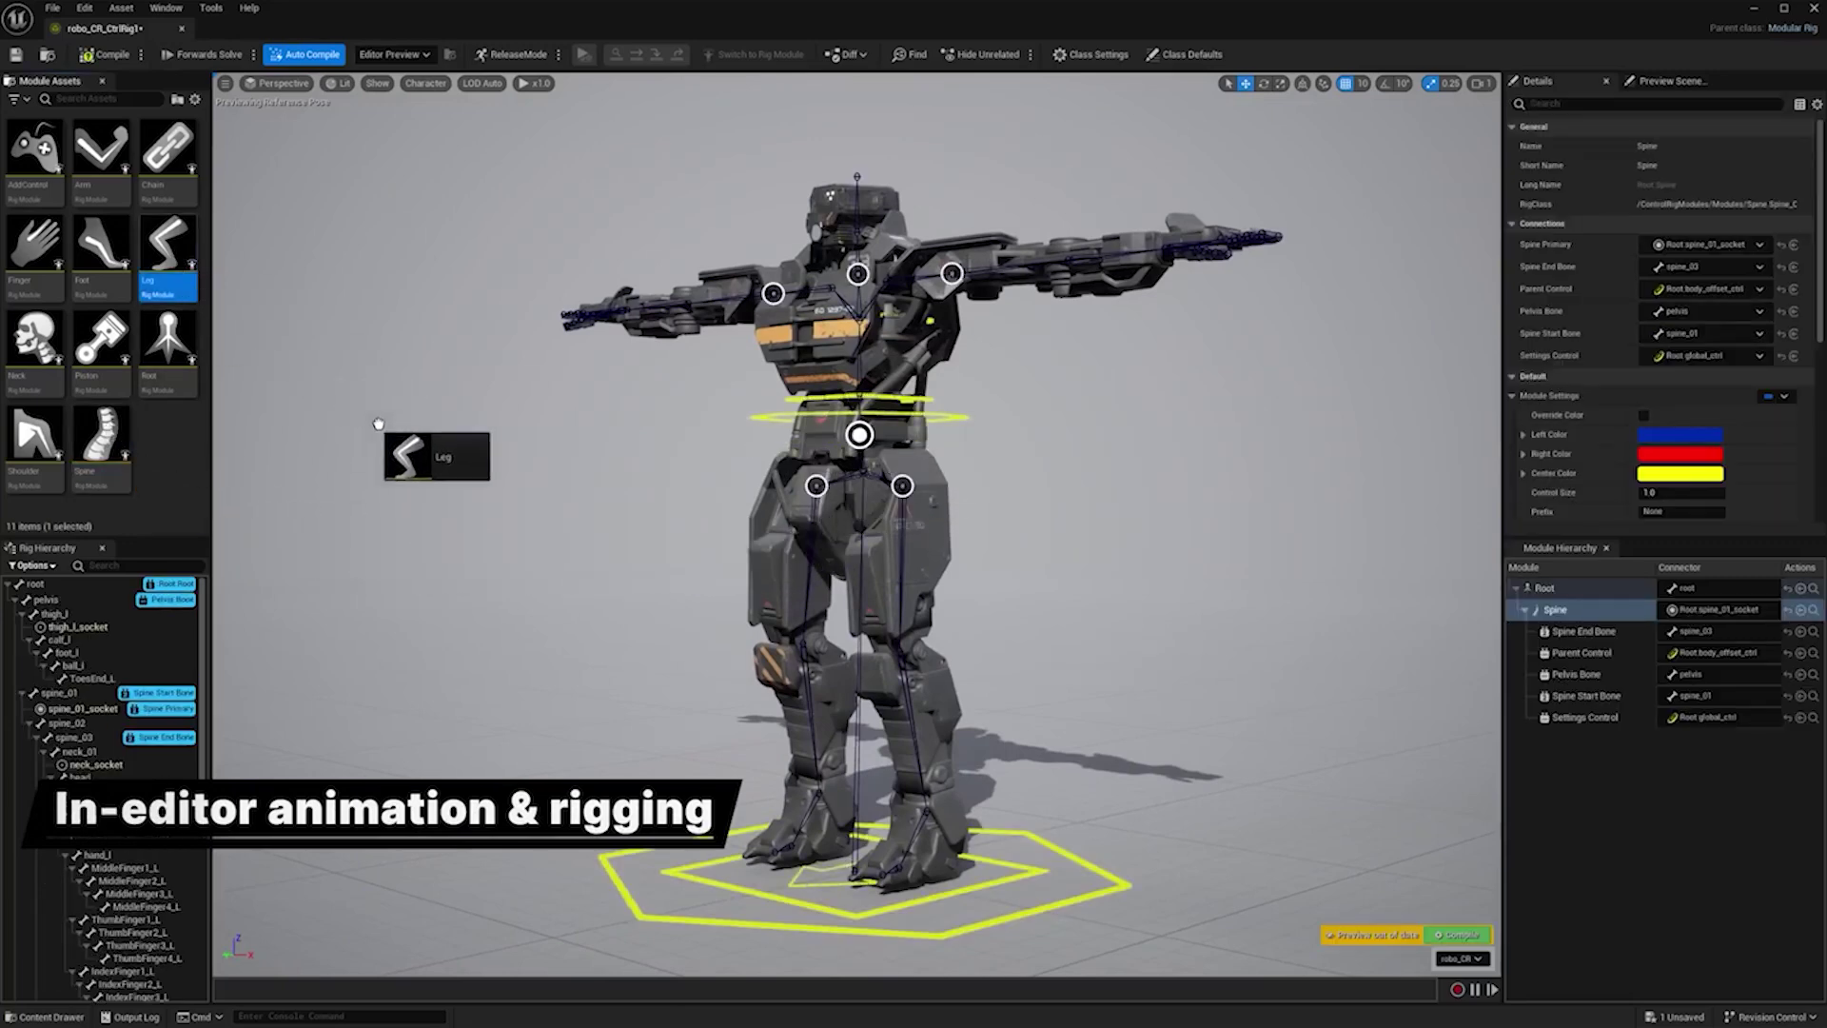
left_click_drag(816, 486, 817, 486)
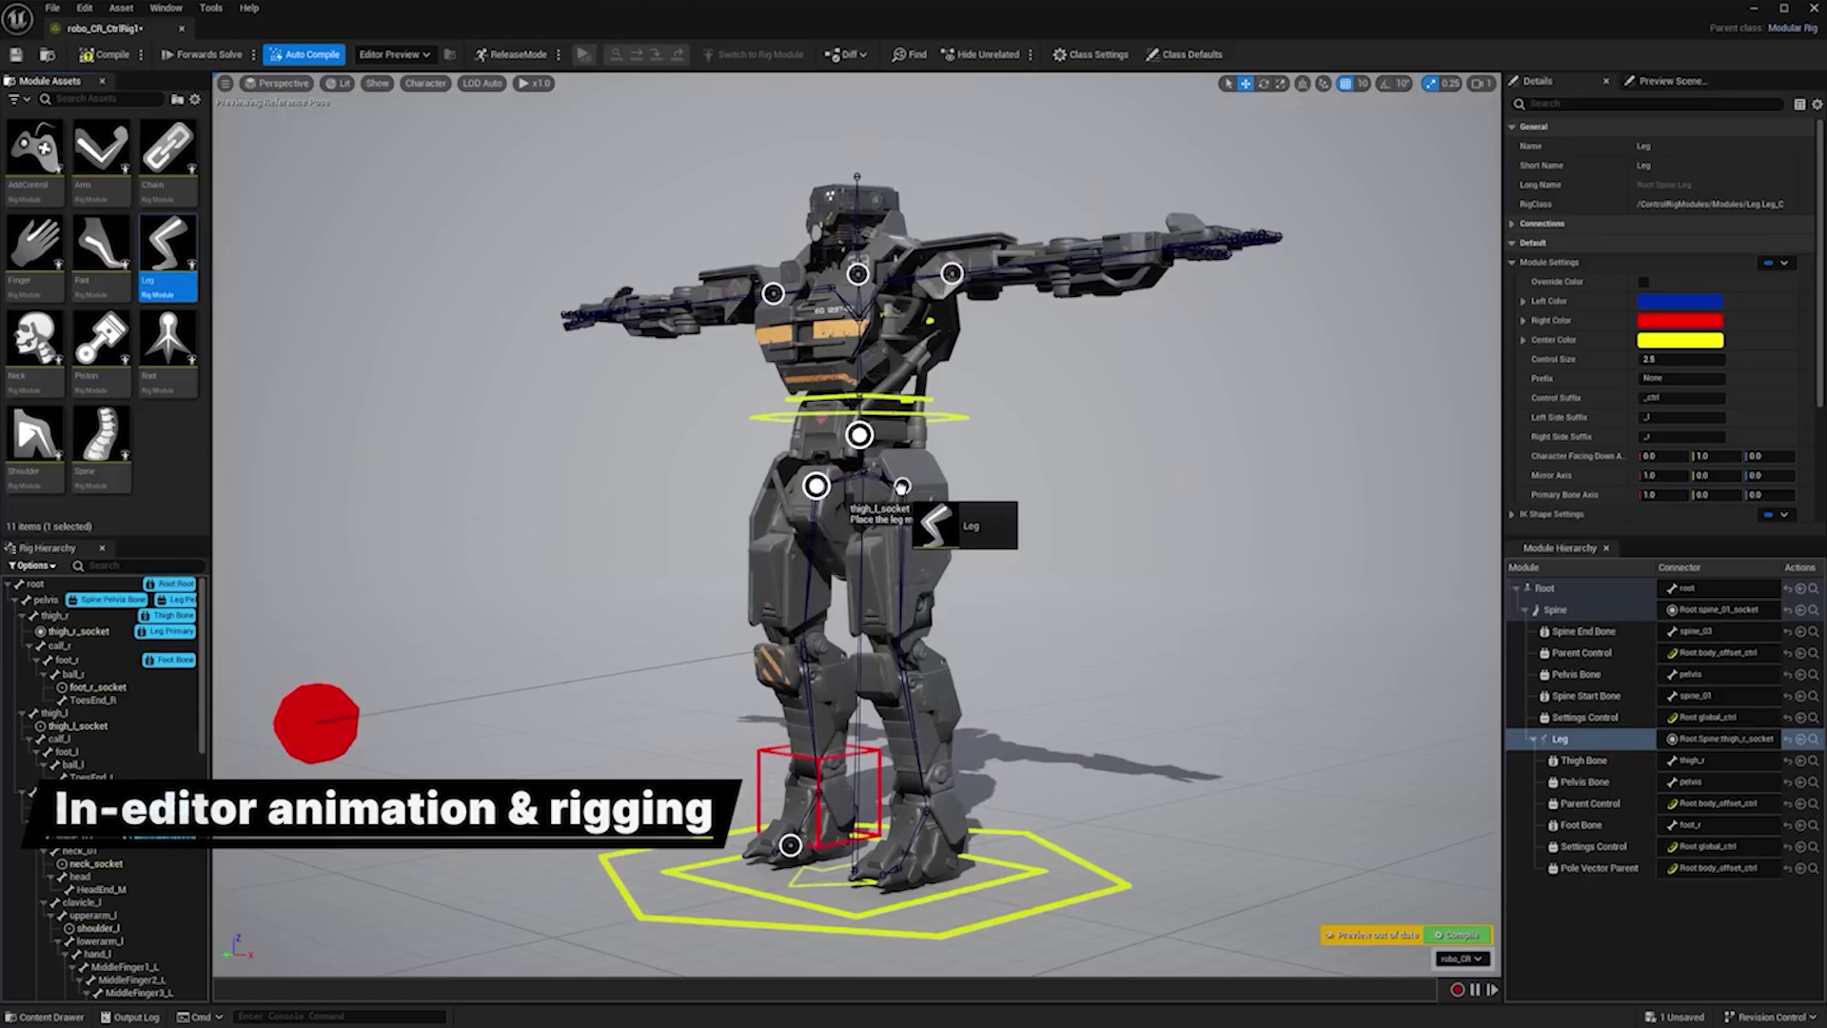
left_click_drag(903, 487, 902, 488)
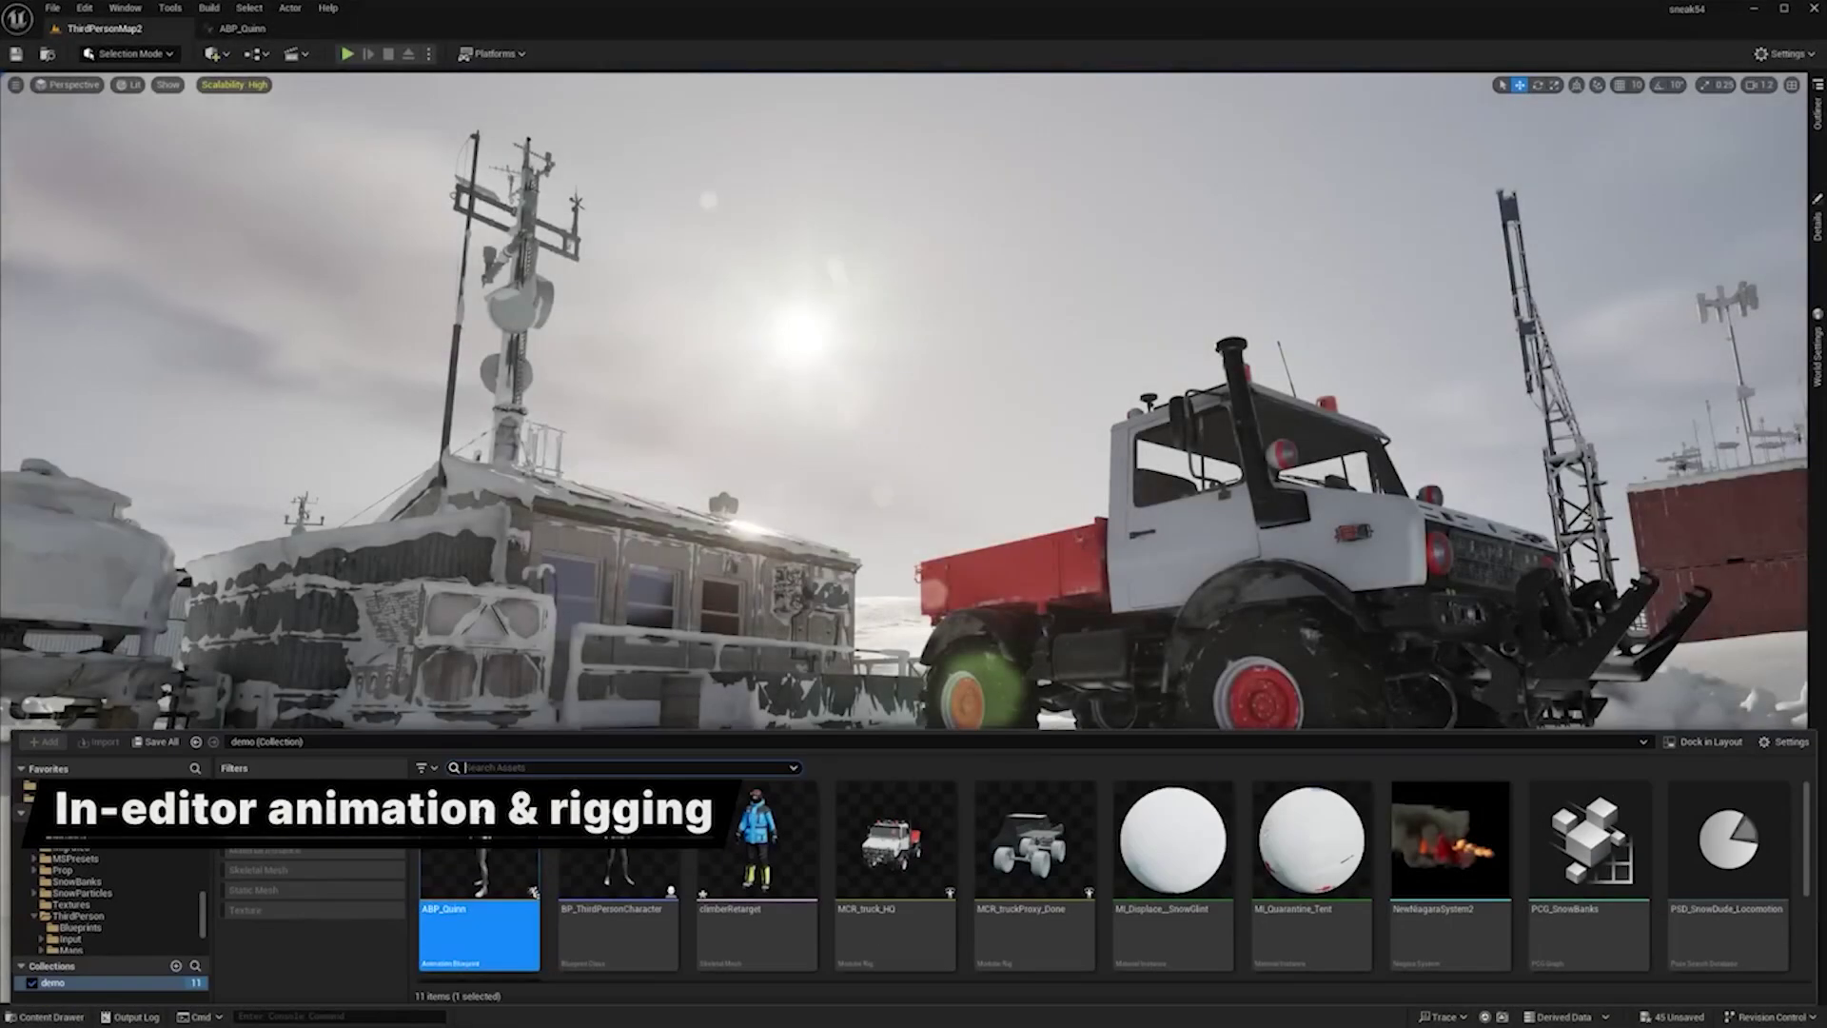
Retarget the ABP_Quinn animations onto climberRetarget and orbit the preview to frame both characters.
right_click(481, 847)
left_click(561, 388)
left_click(1800, 116)
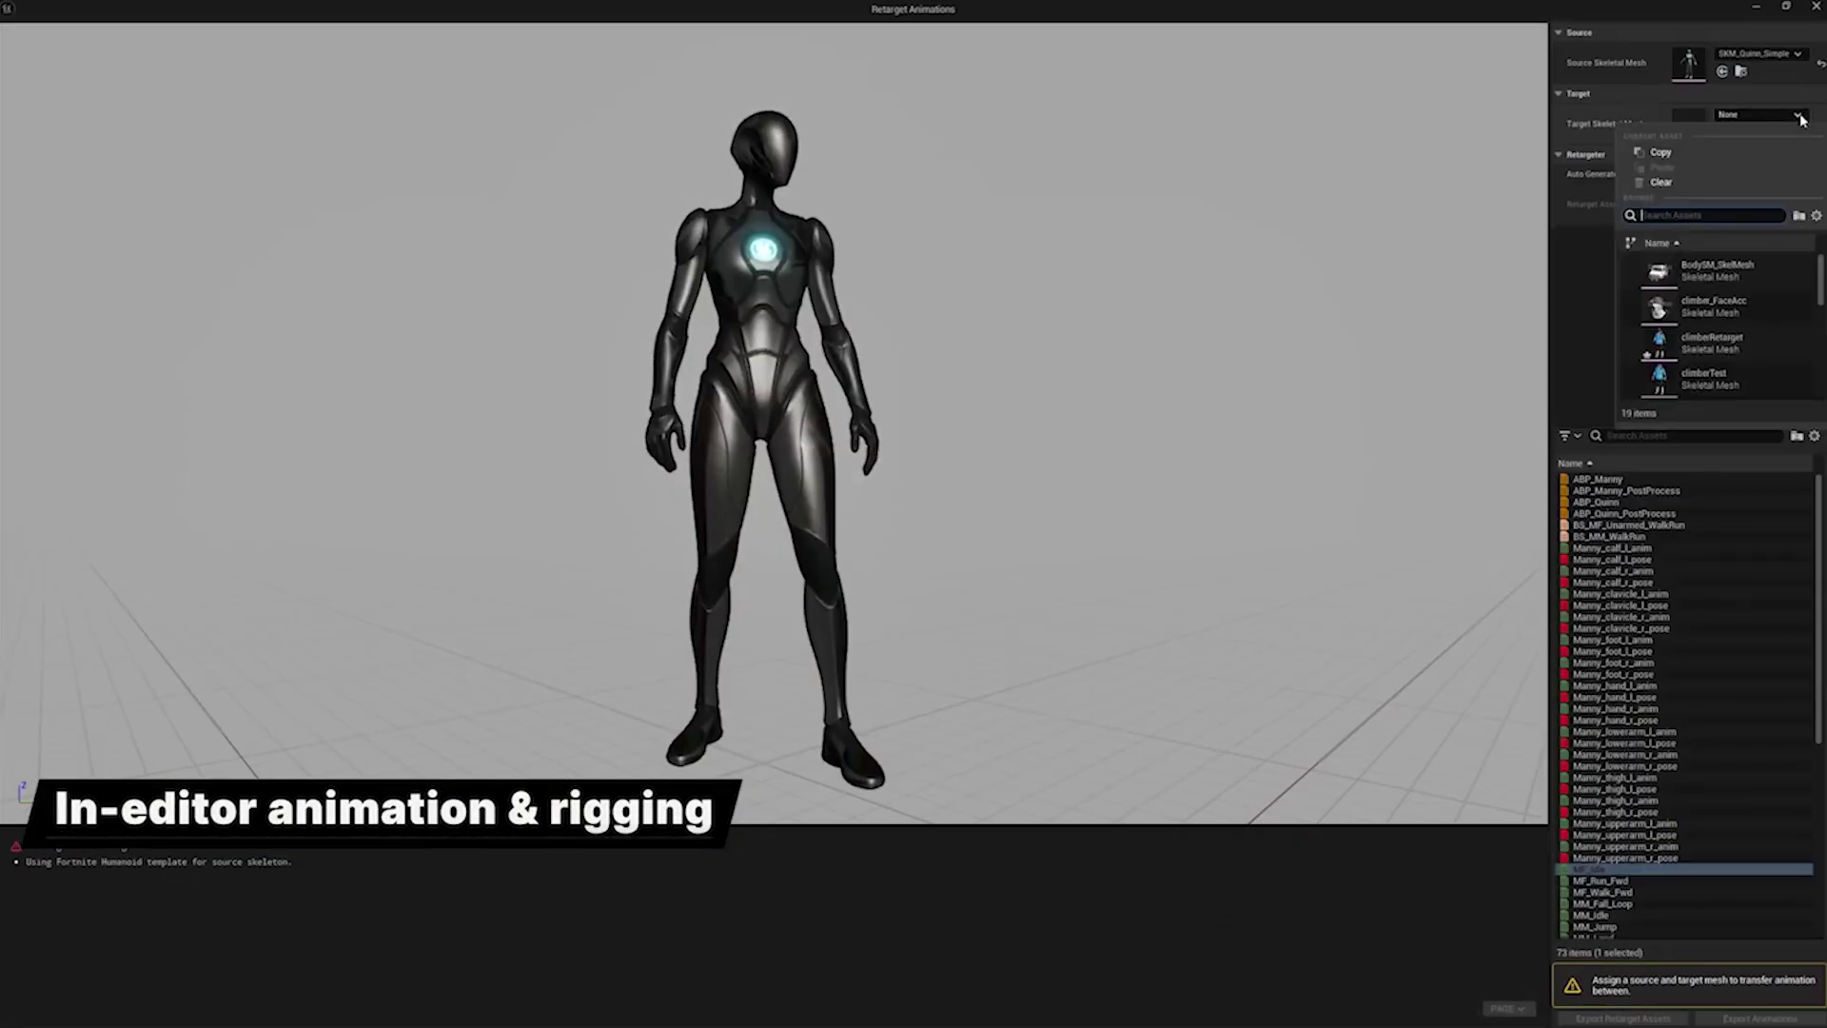
left_click(1713, 343)
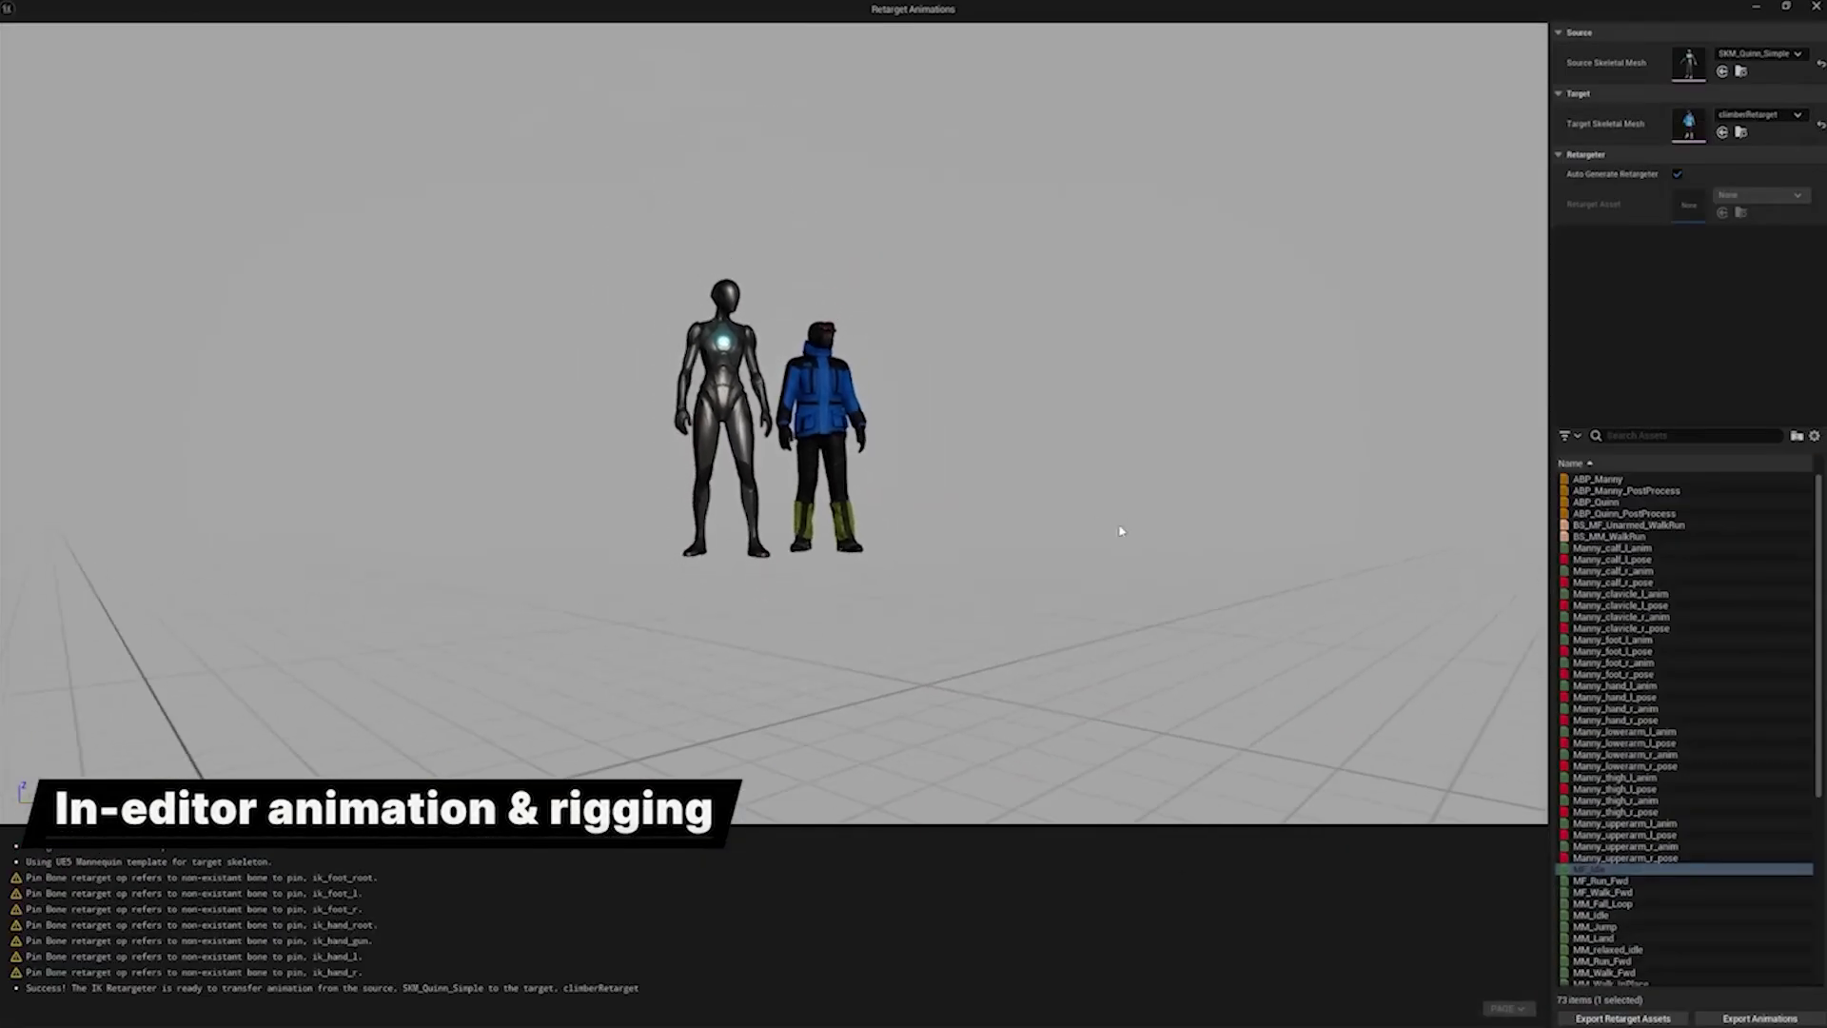
left_click_drag(1190, 550, 1332, 550)
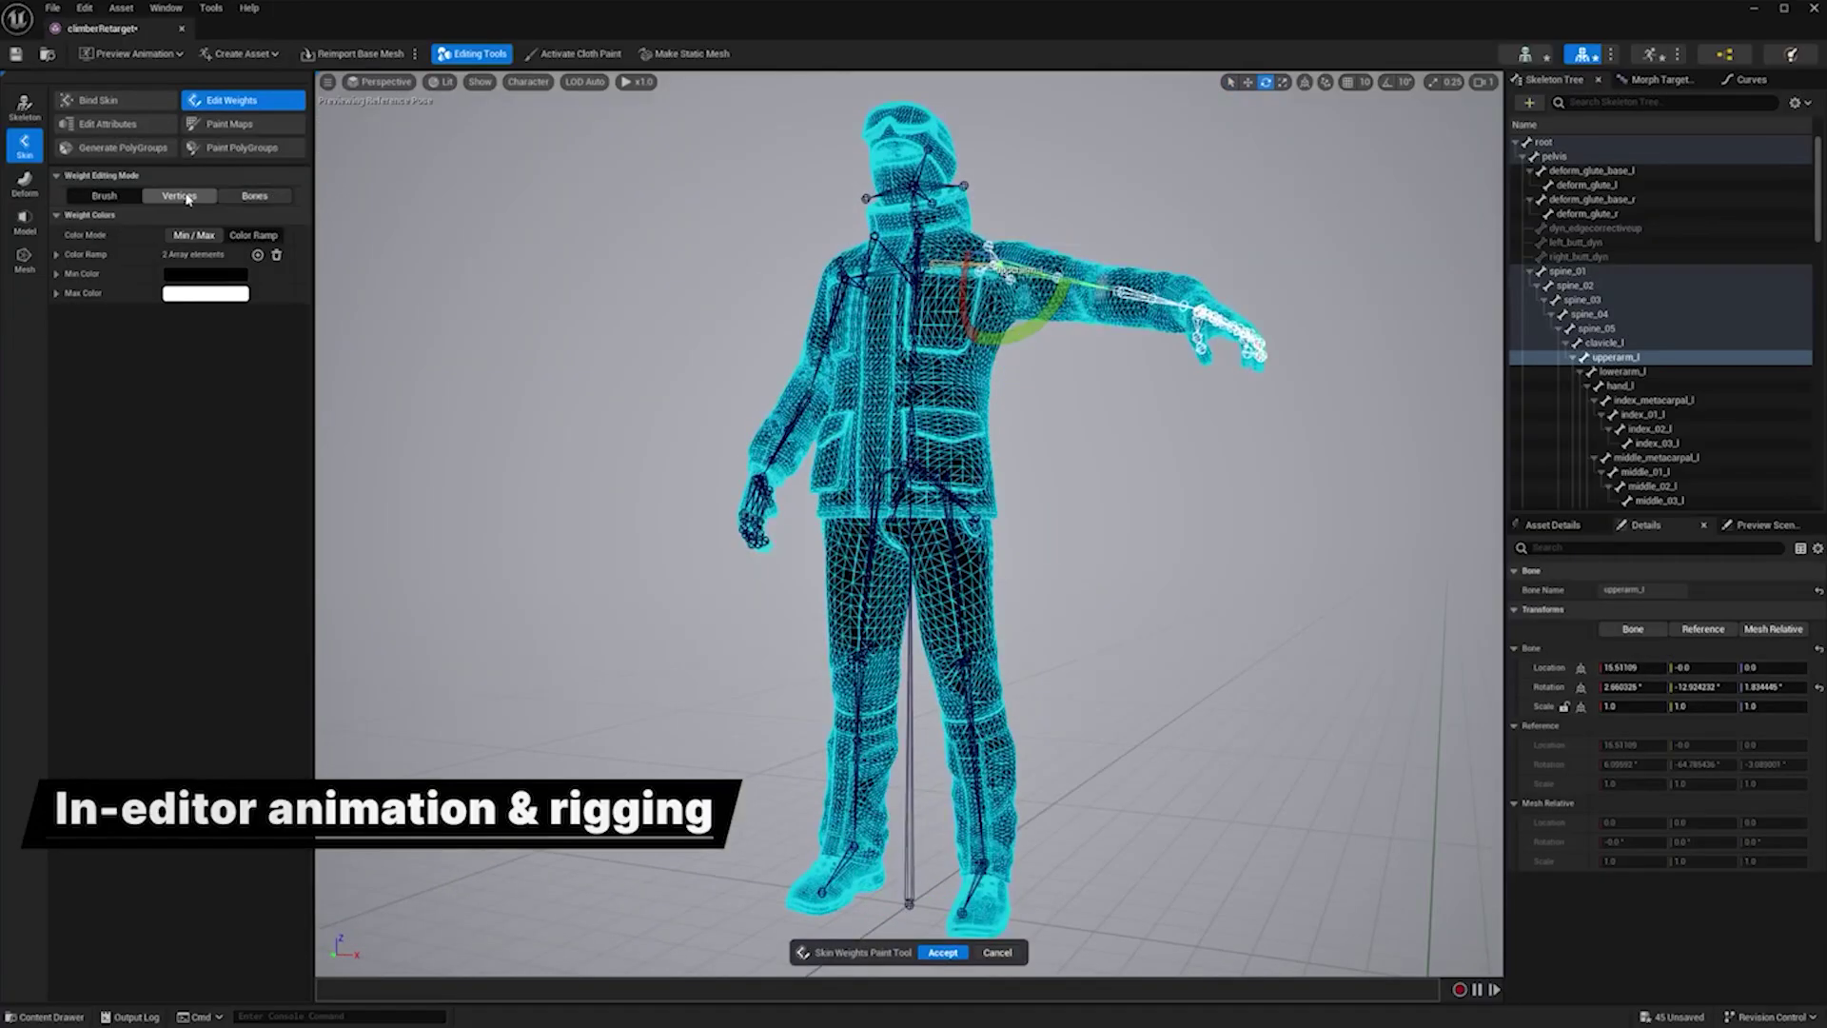
Switch weight editing to Vertices mode, cancel the Skin Weights Paint Tool, and open Generate PolyGroups.
left_click(181, 196)
left_click(998, 951)
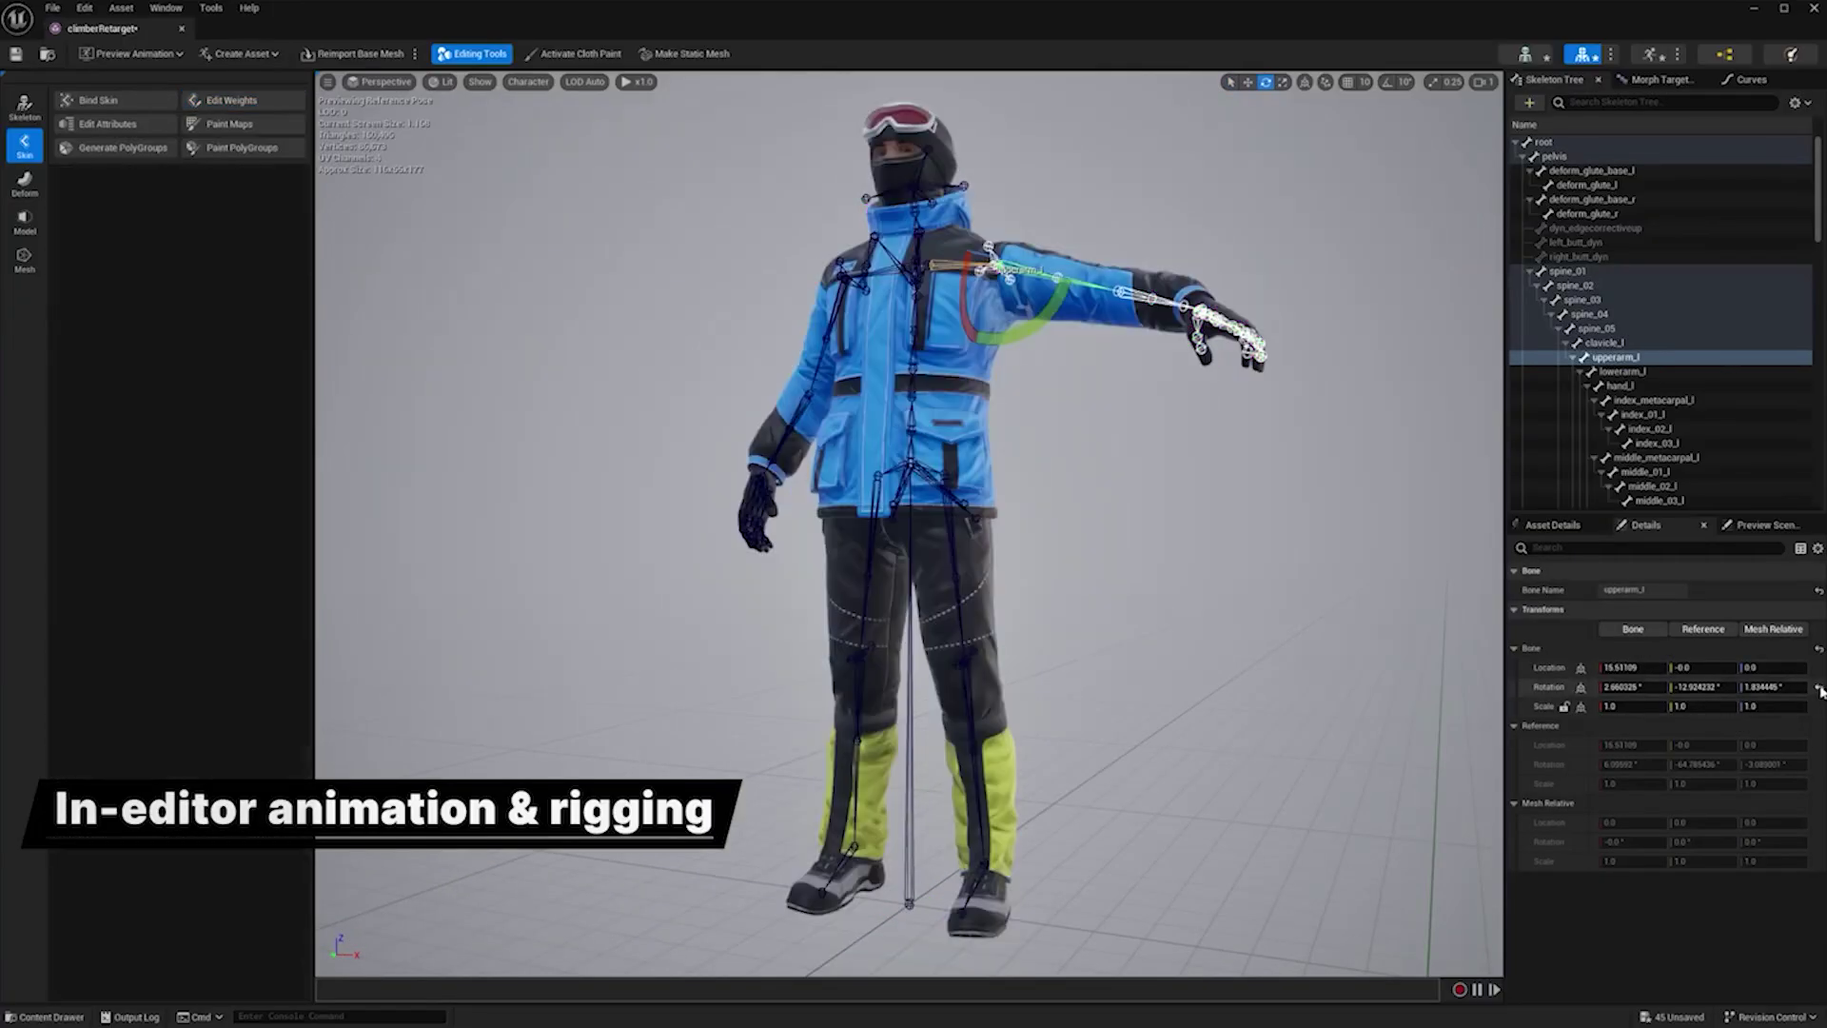
left_click(123, 148)
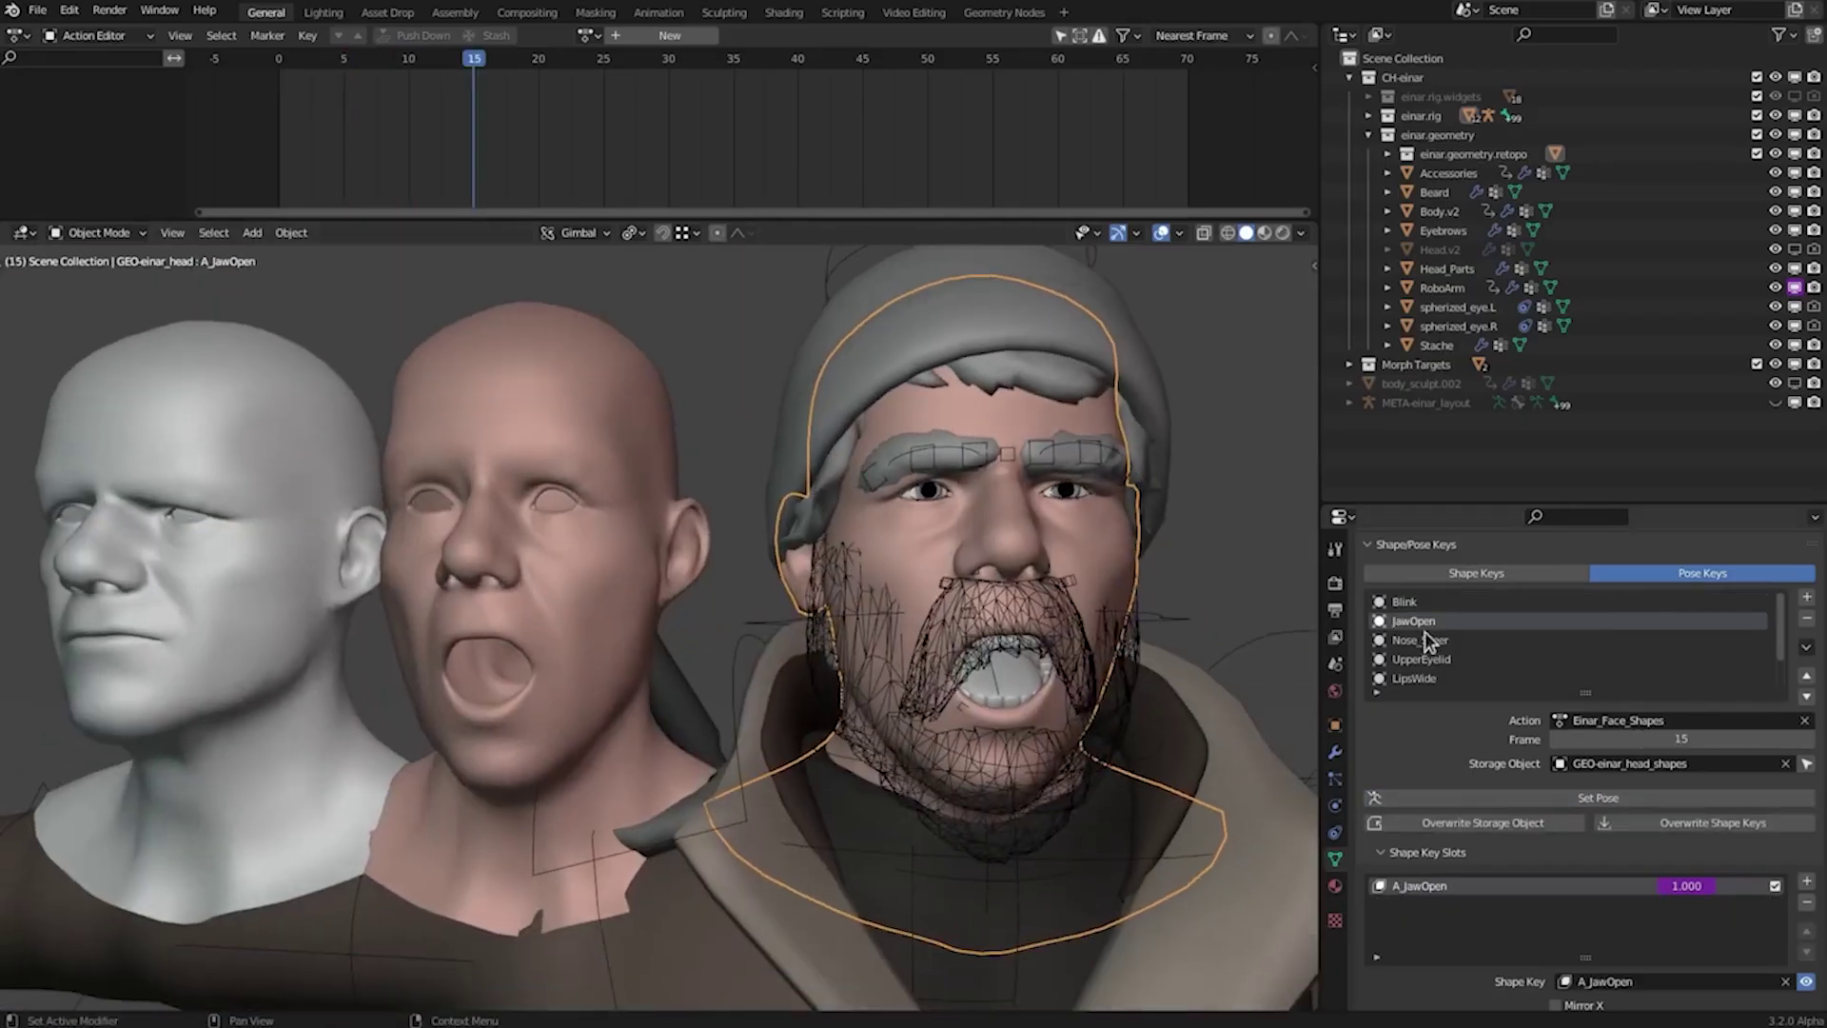
Apply the UpperEyelid pose key and turn on the viewport overlays.
left_click(1421, 659)
scroll(1571, 857, "down", 4)
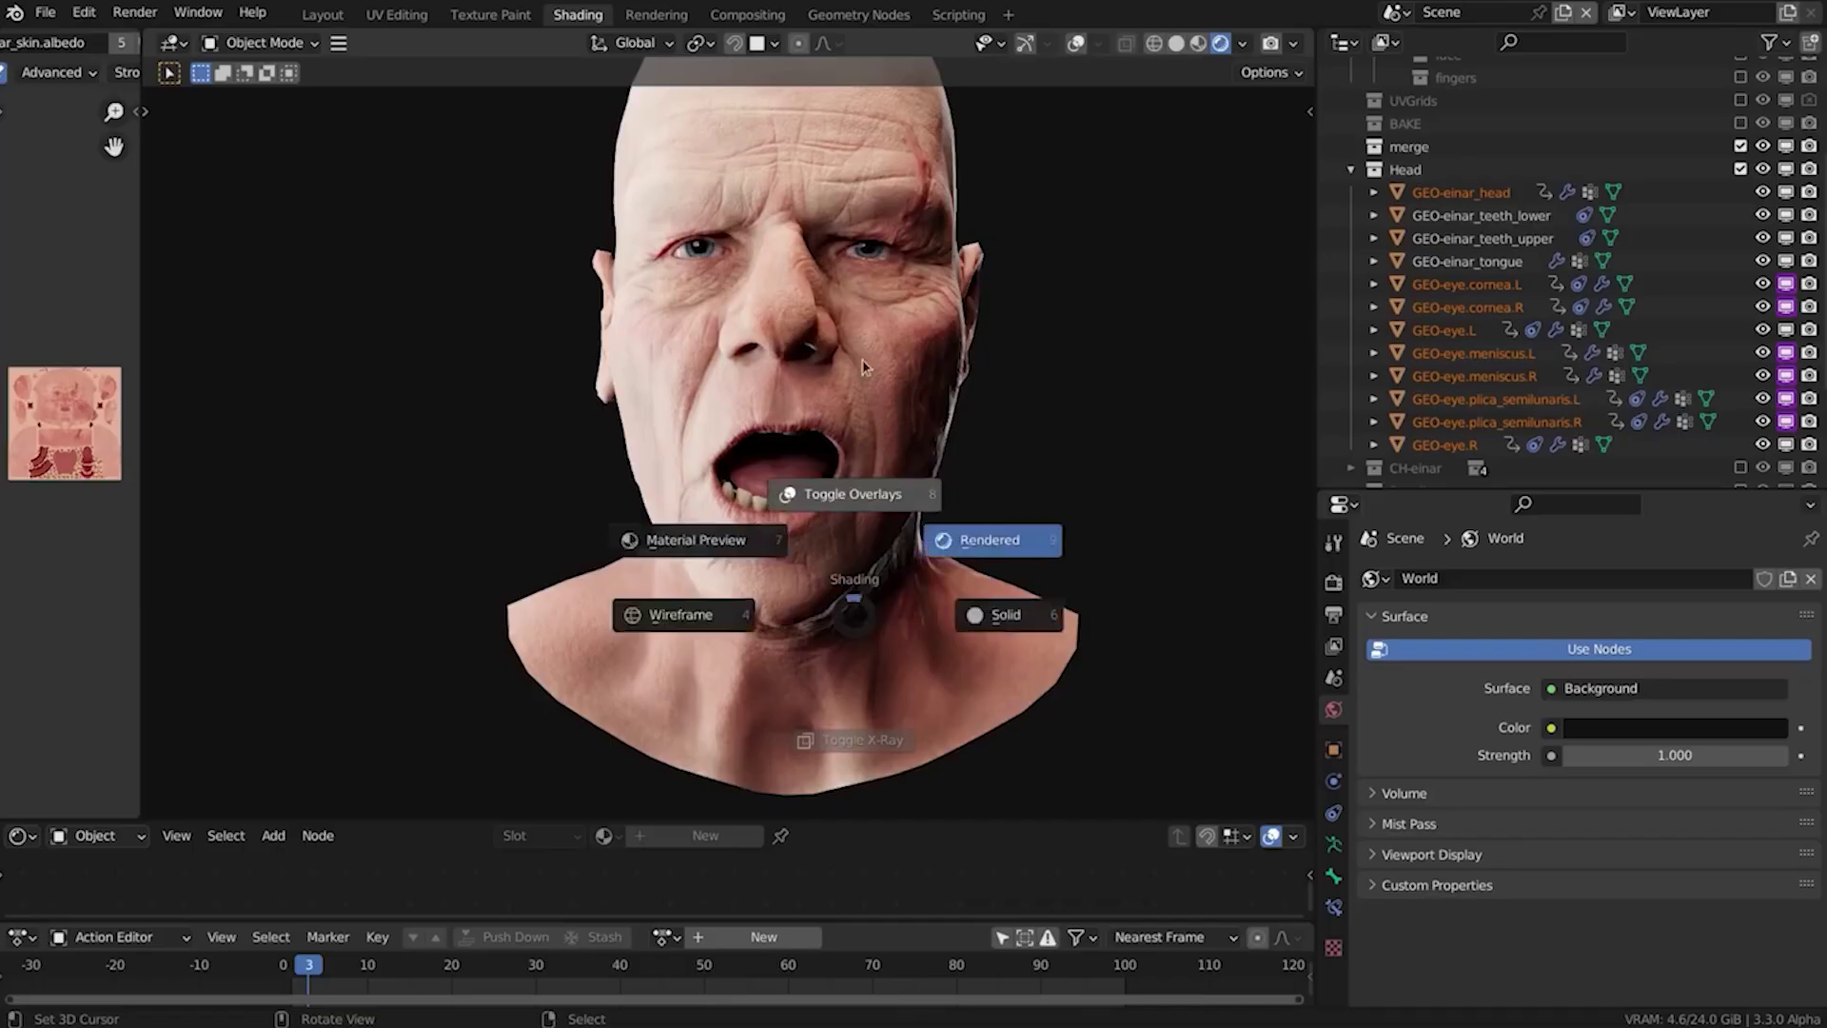
left_click(864, 366)
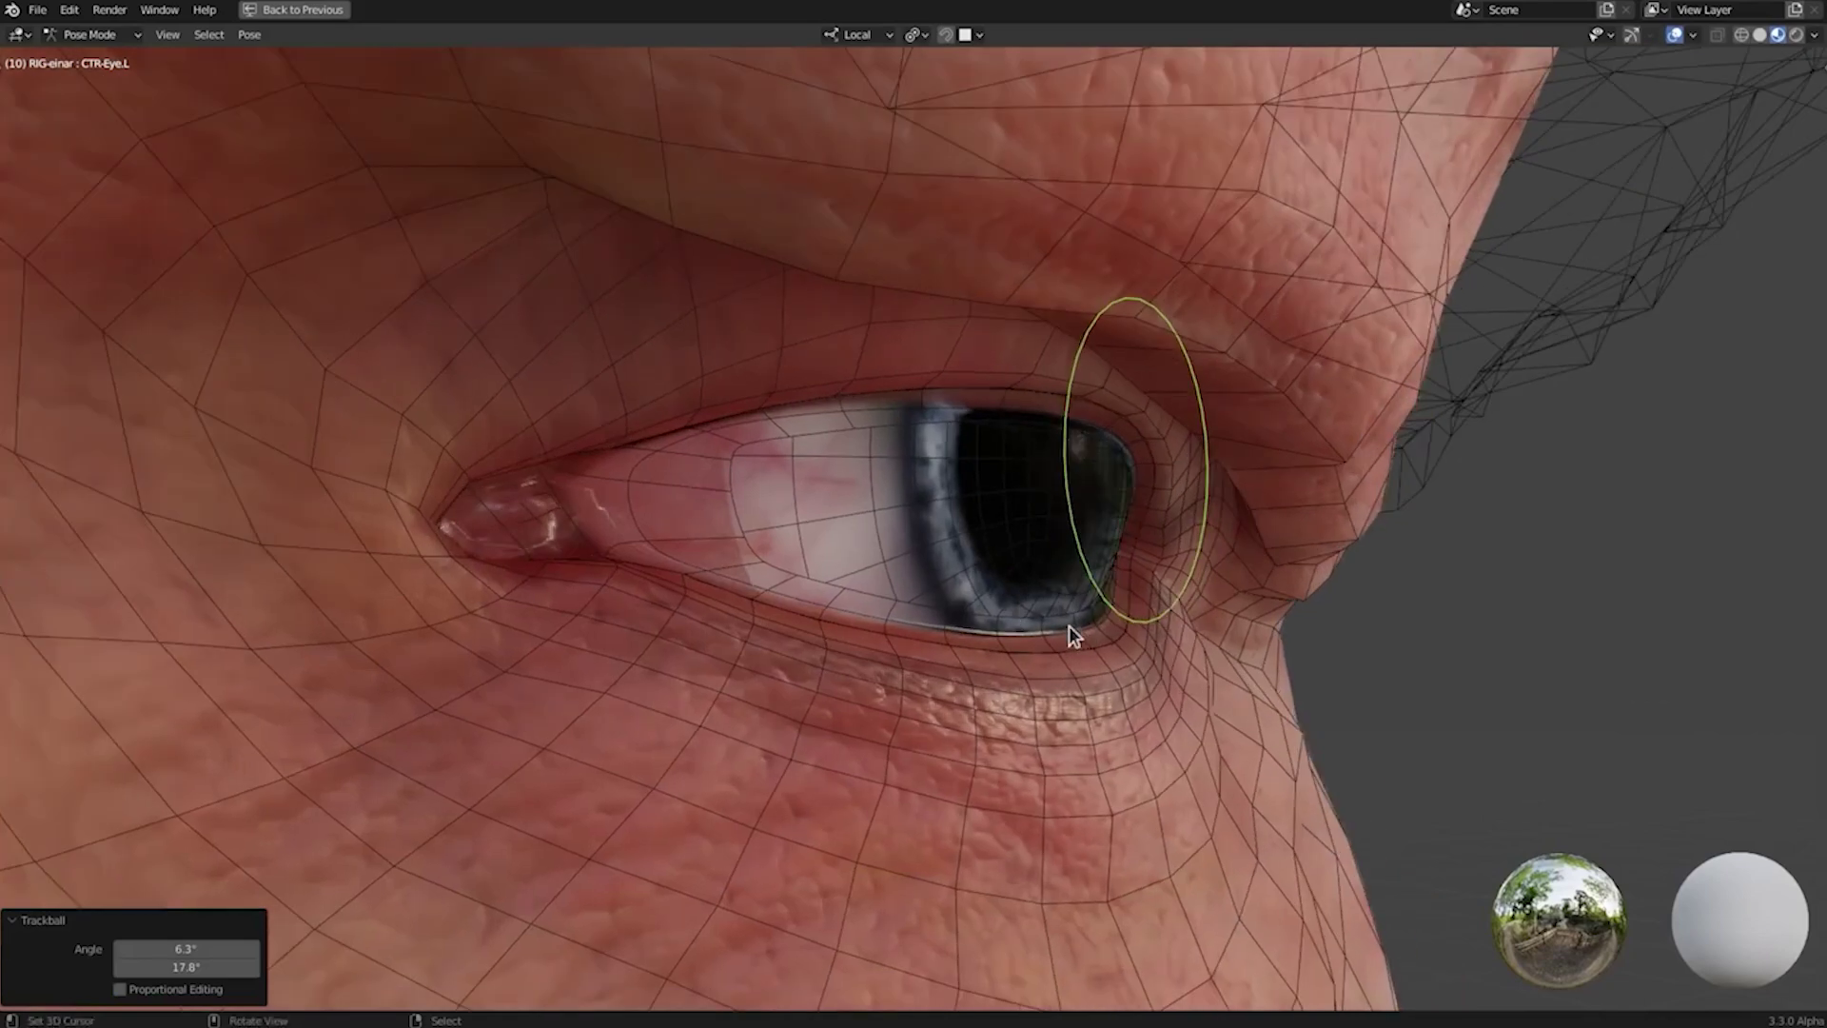
Move the Blink.L control to close and reopen the left eyelid, then free-rotate CTR-Eye.L.
left_click(1253, 339)
left_click(1215, 348)
key("g")
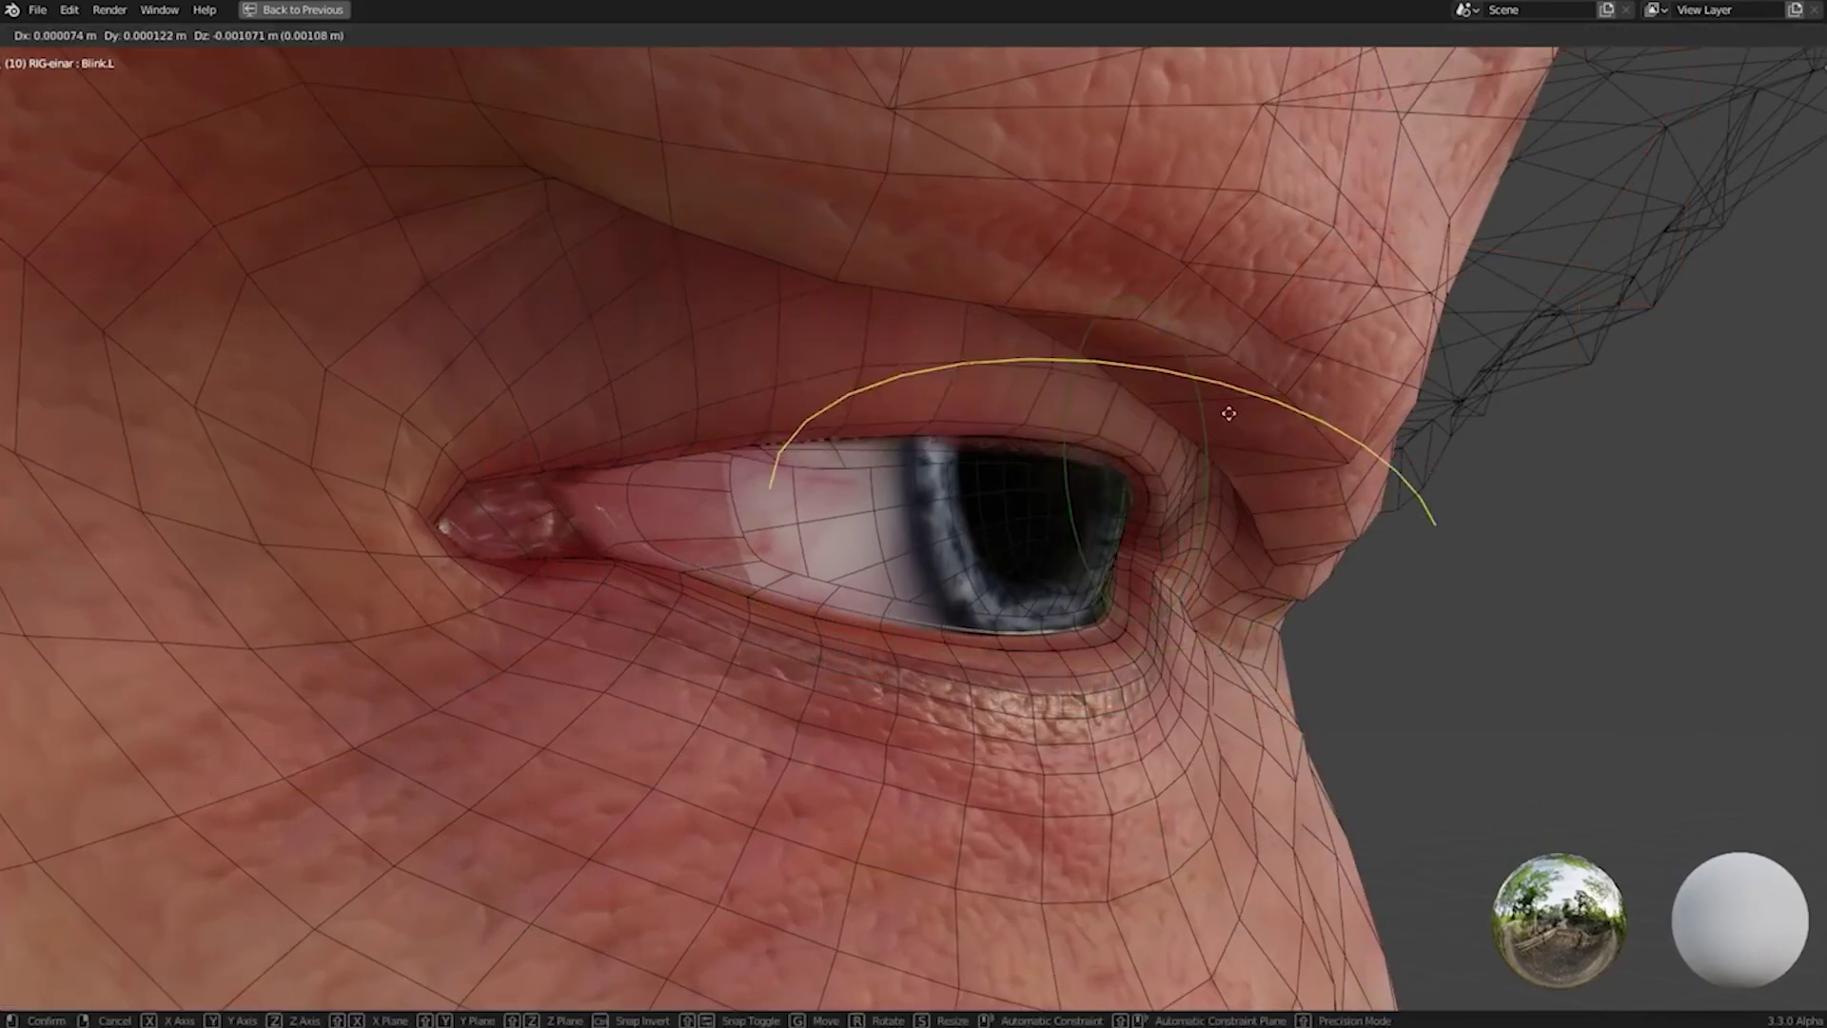
left_click(1224, 700)
key("g")
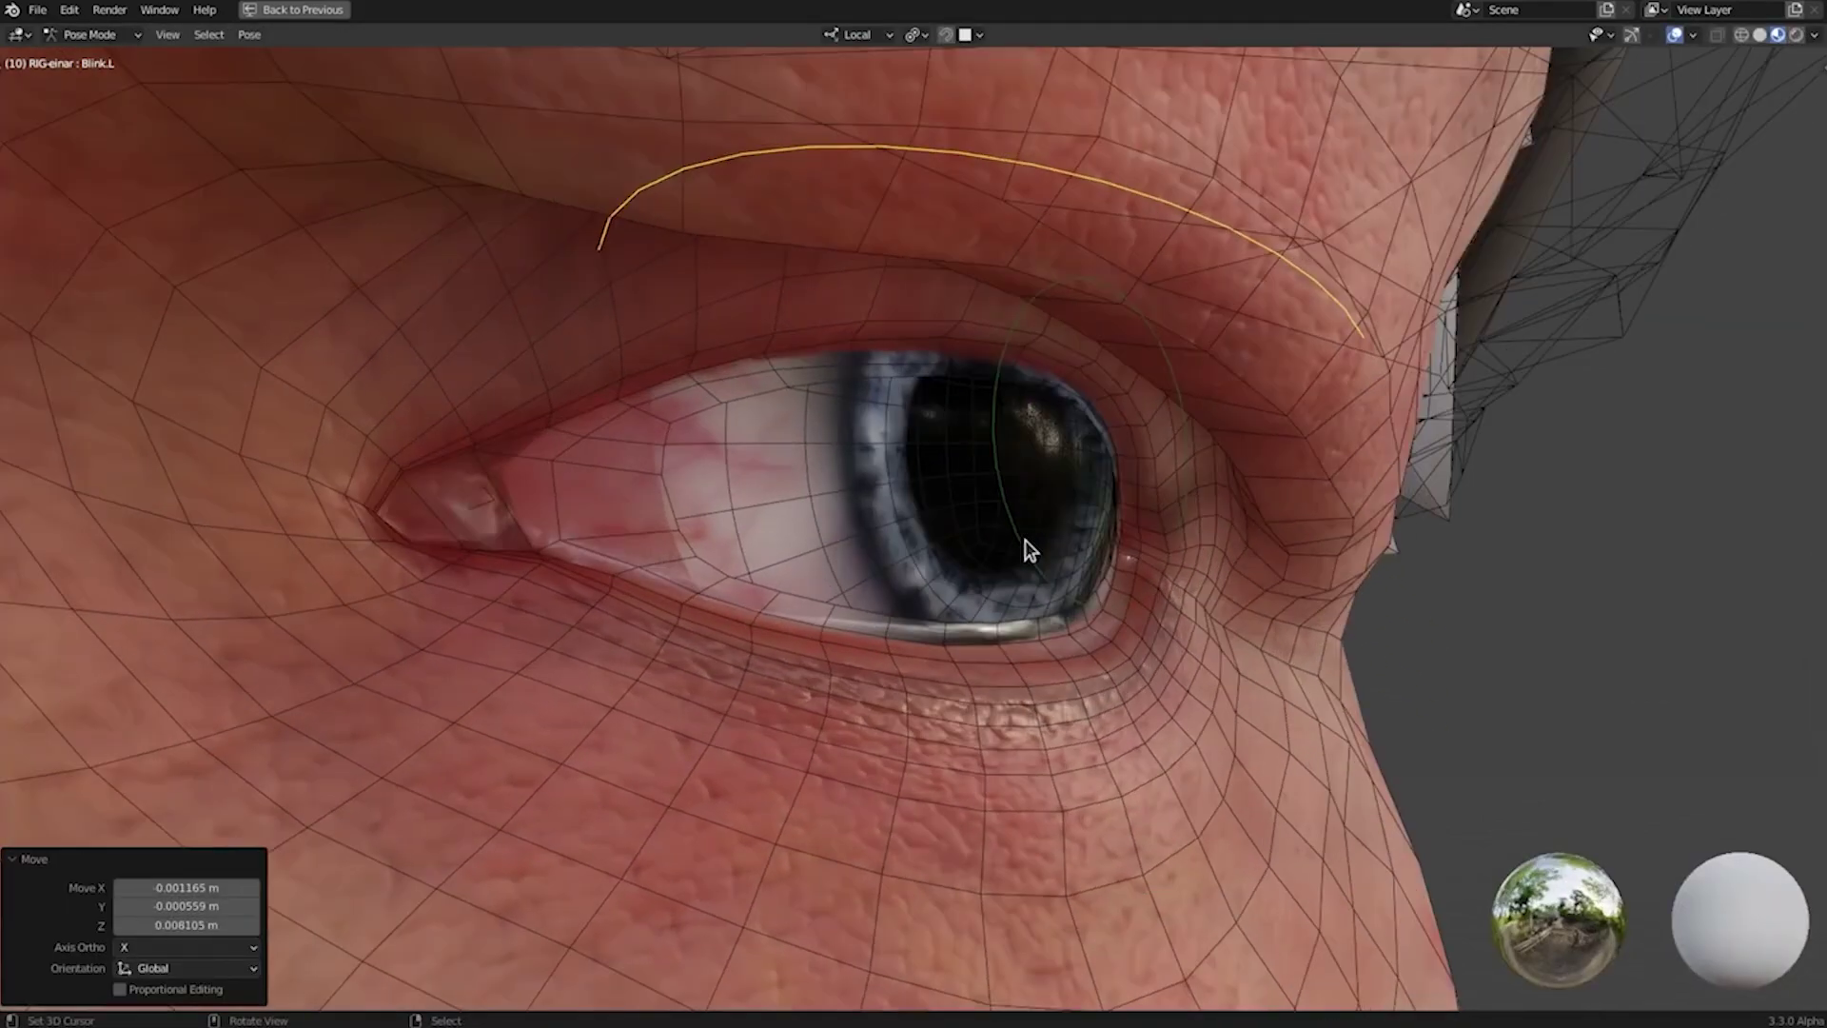
left_click(1030, 549)
key("r")
key("r")
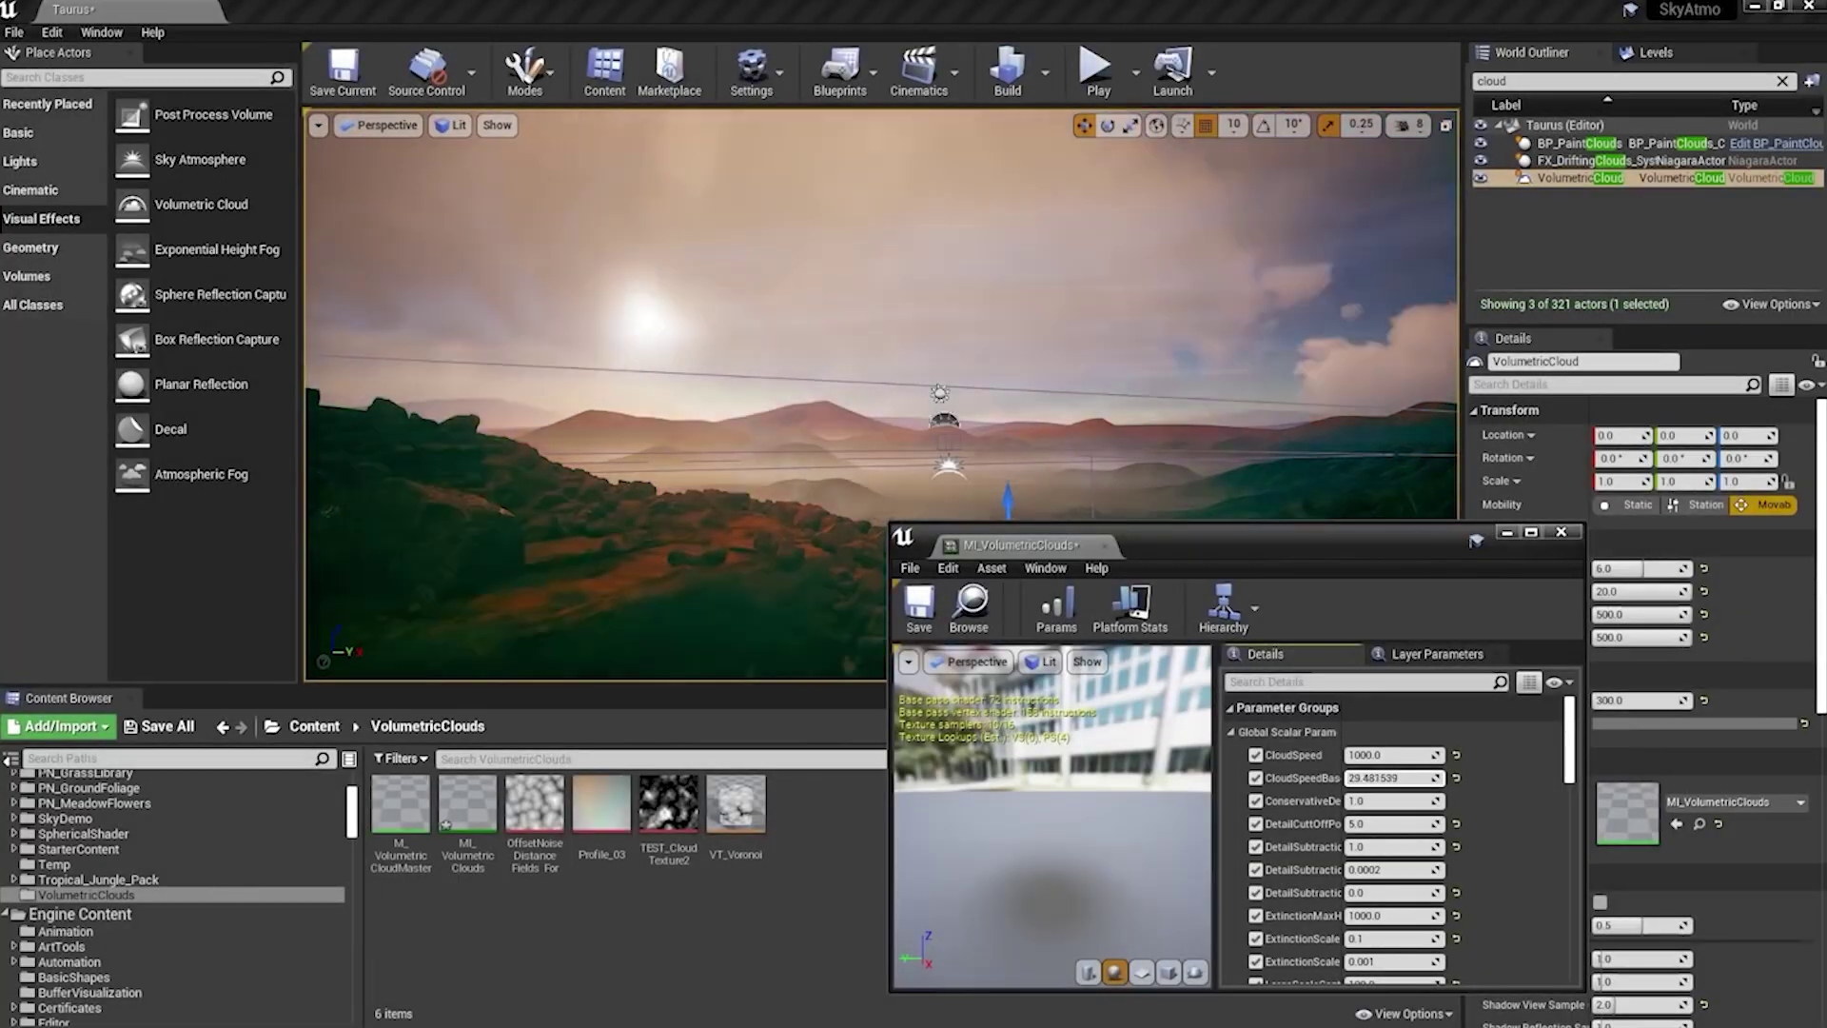
Raise a key on the MI_VolumetricClouds curve up to a peak.
scroll(1394, 838, "down", 2)
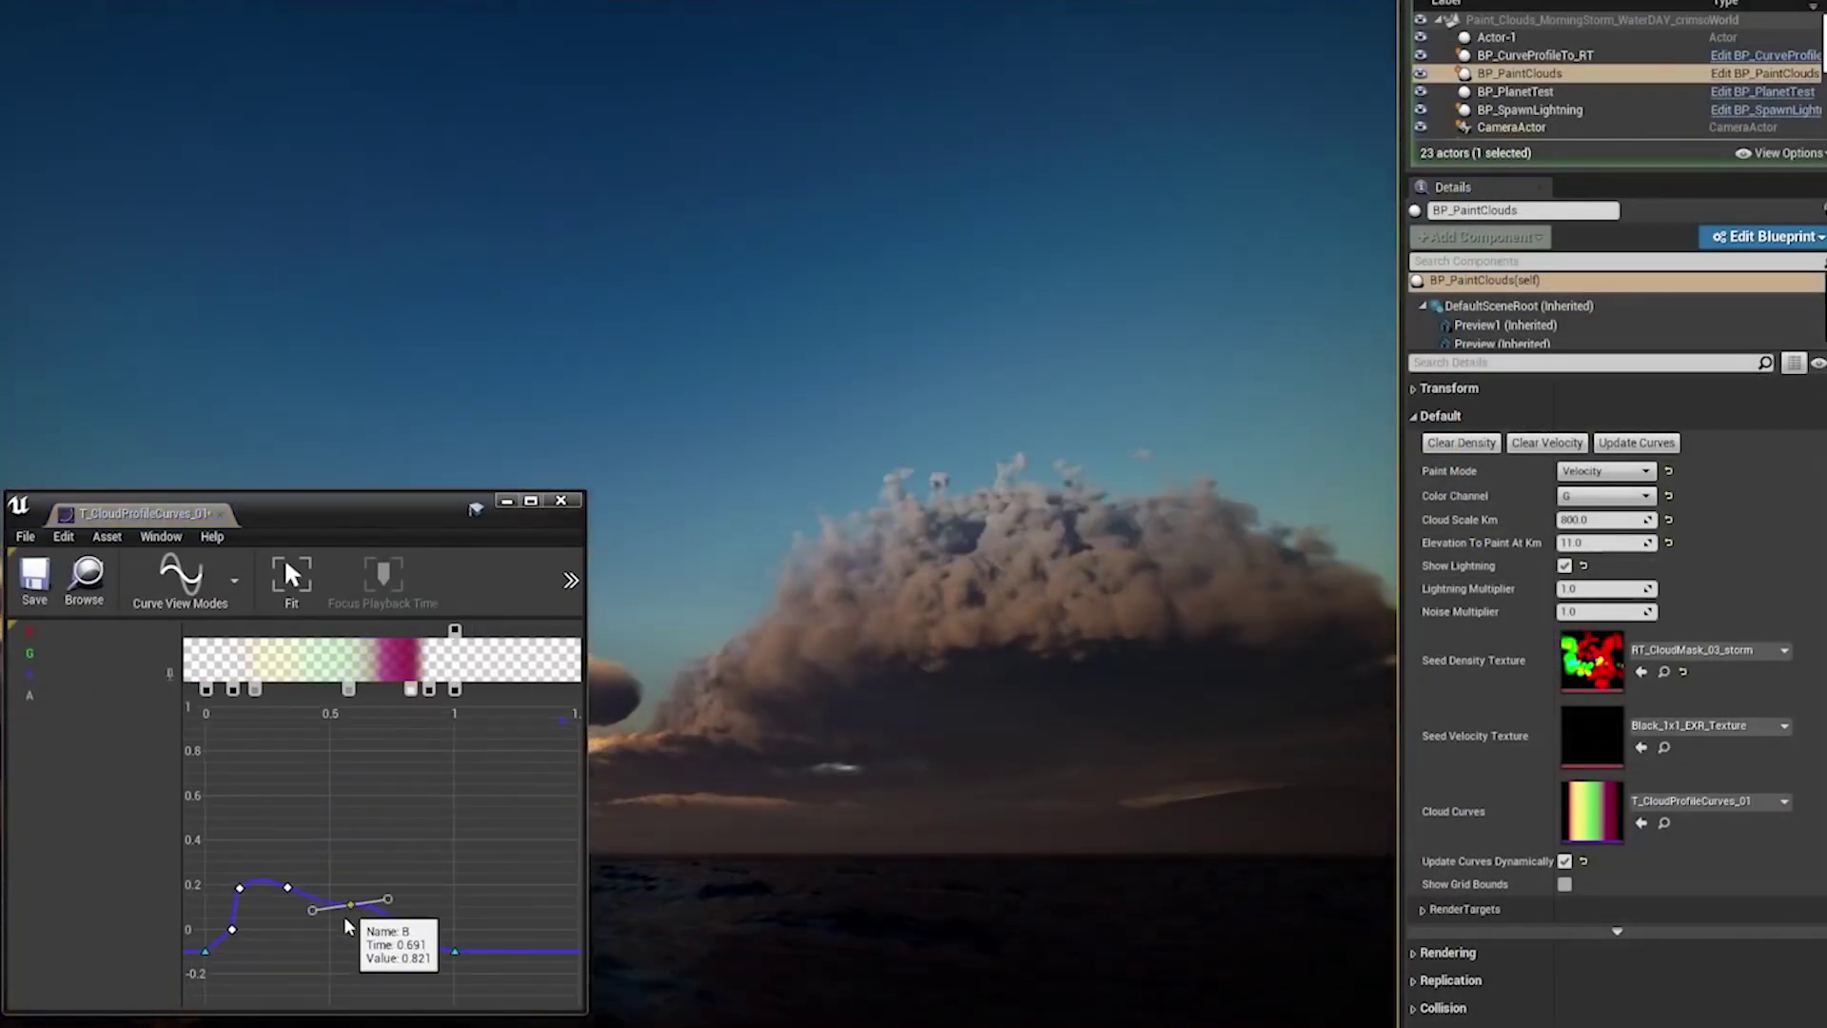
left_click_drag(357, 914, 410, 756)
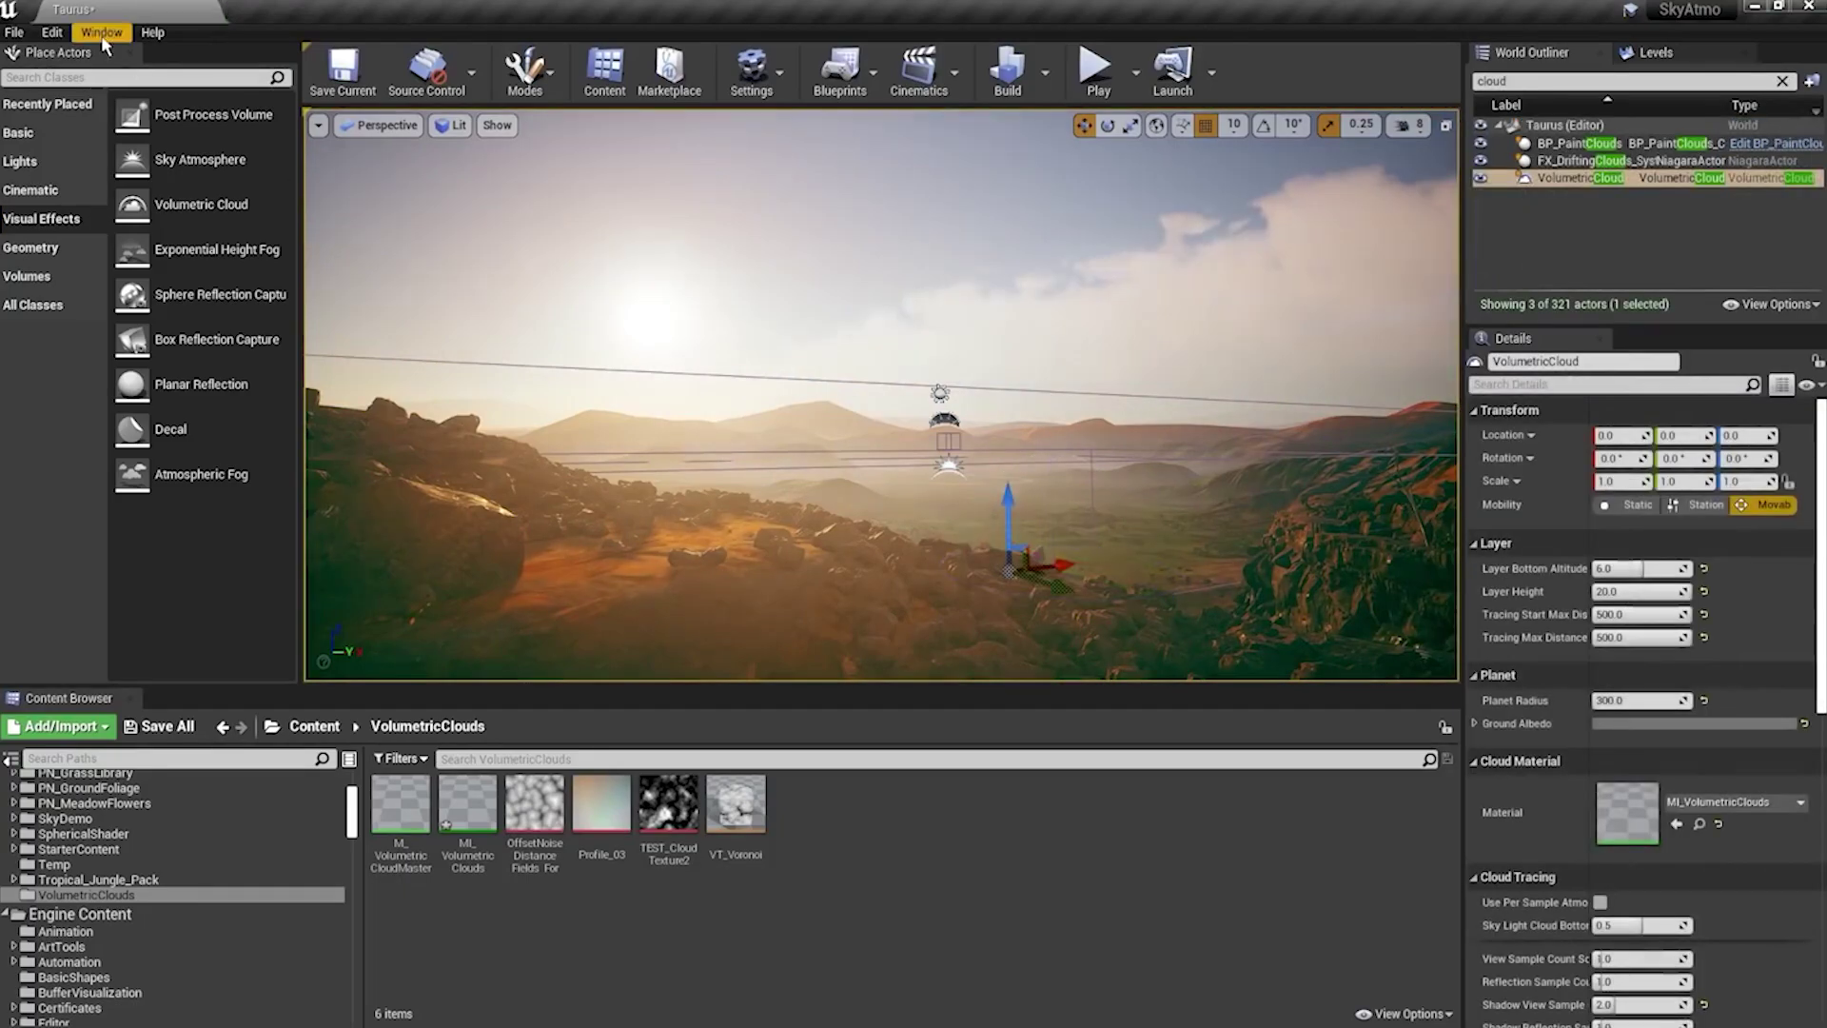
Open the Env. Light Mixer and switch its view to Normal+Advanced.
left_click(101, 33)
left_click(198, 180)
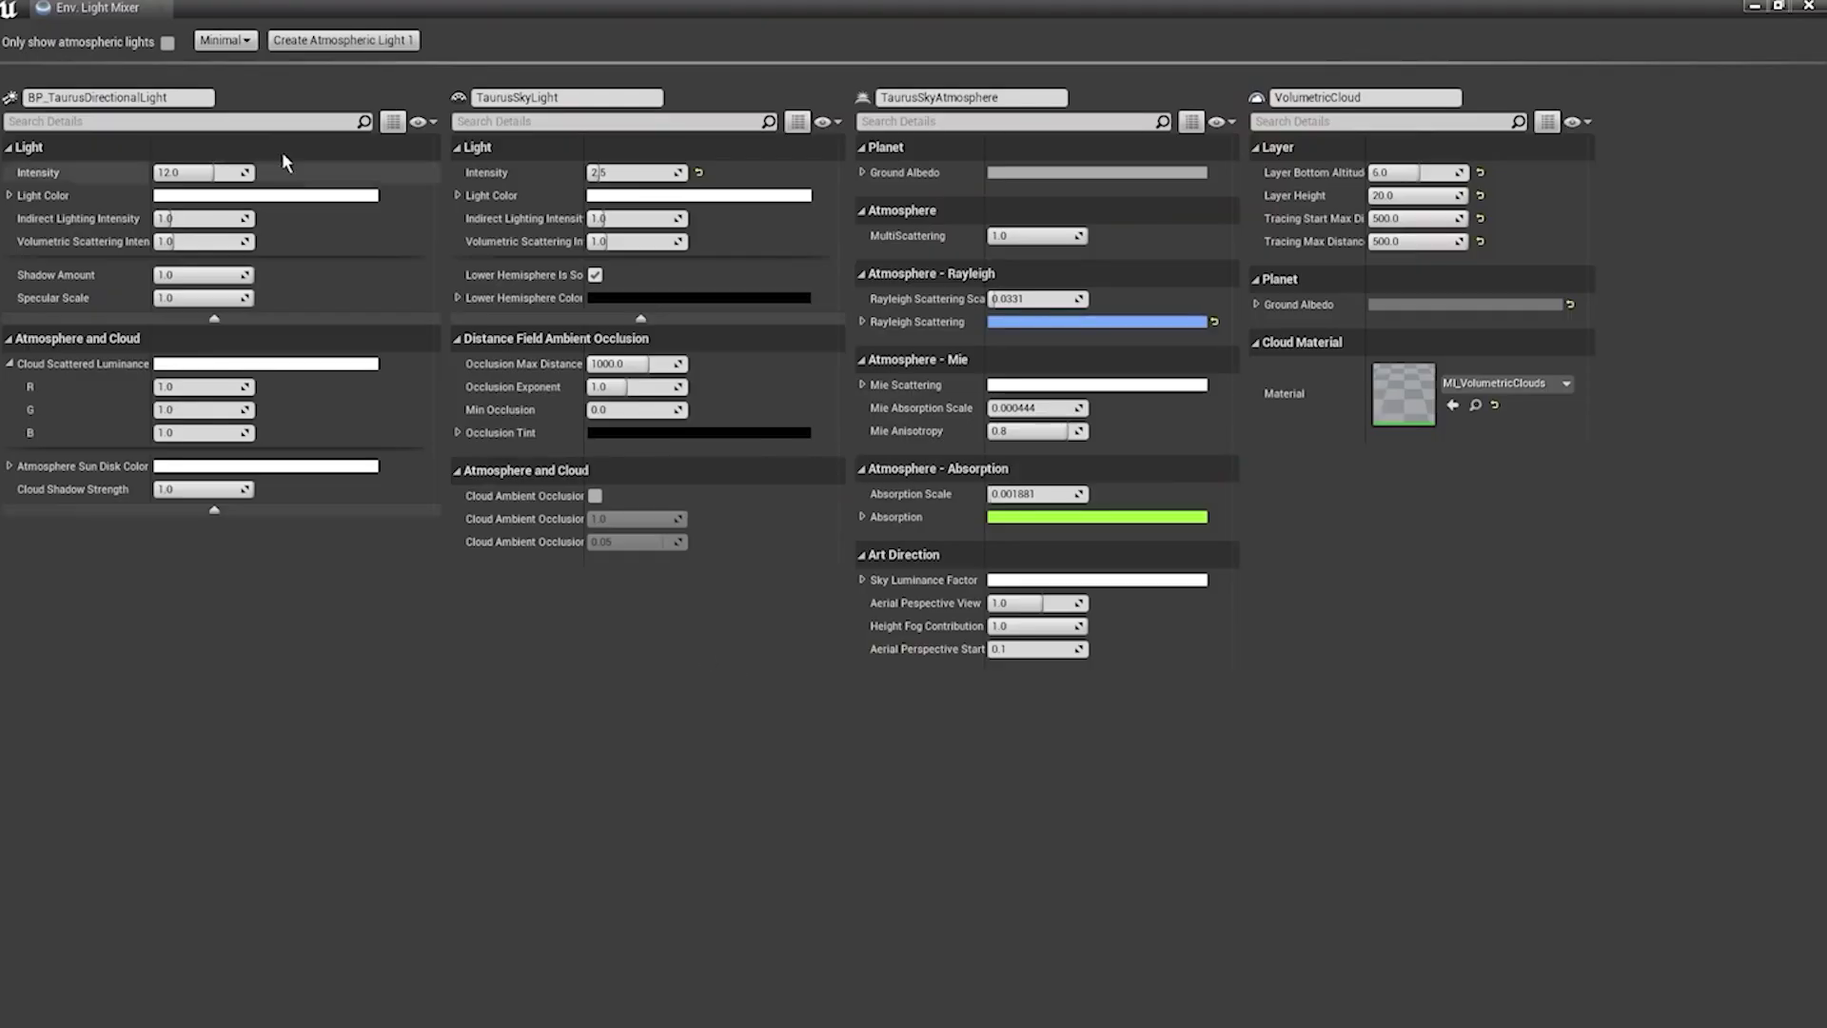
left_click(239, 85)
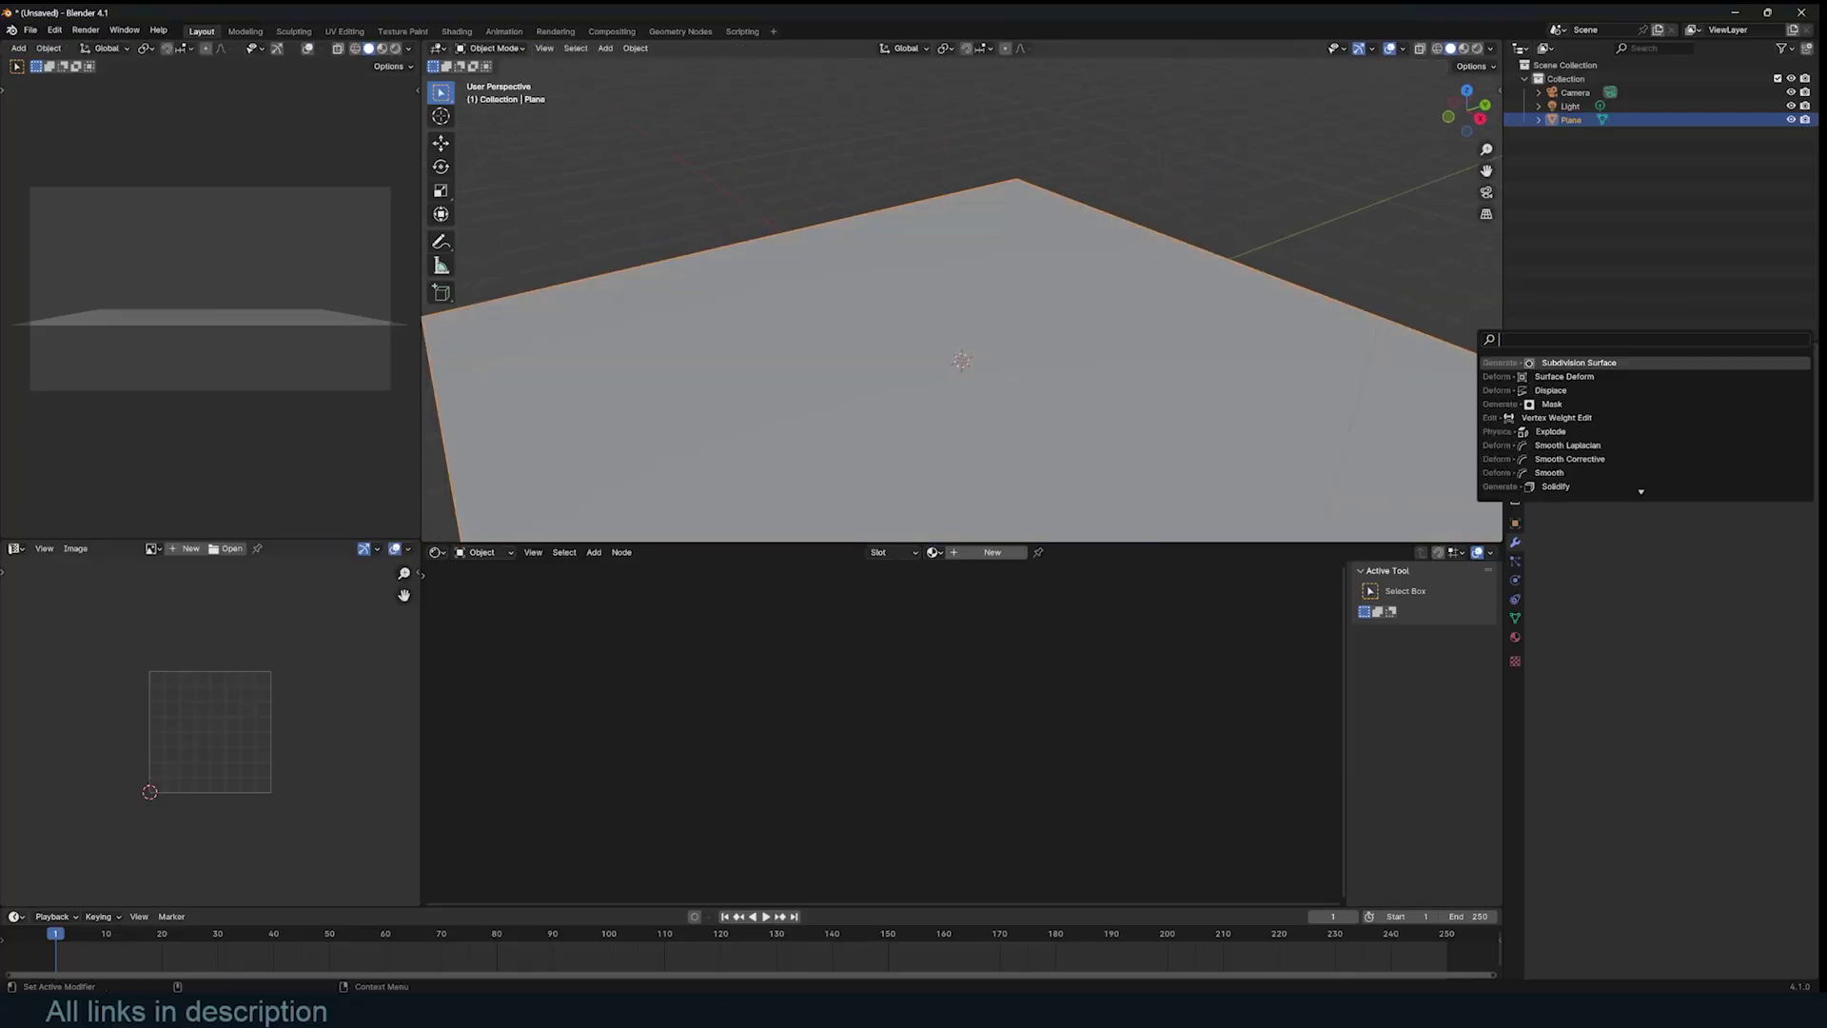
Add a Simple Subdivision modifier to the plane with raised viewport levels.
left_click(1677, 444)
left_click_drag(1756, 486, 1778, 487)
left_click(1771, 473)
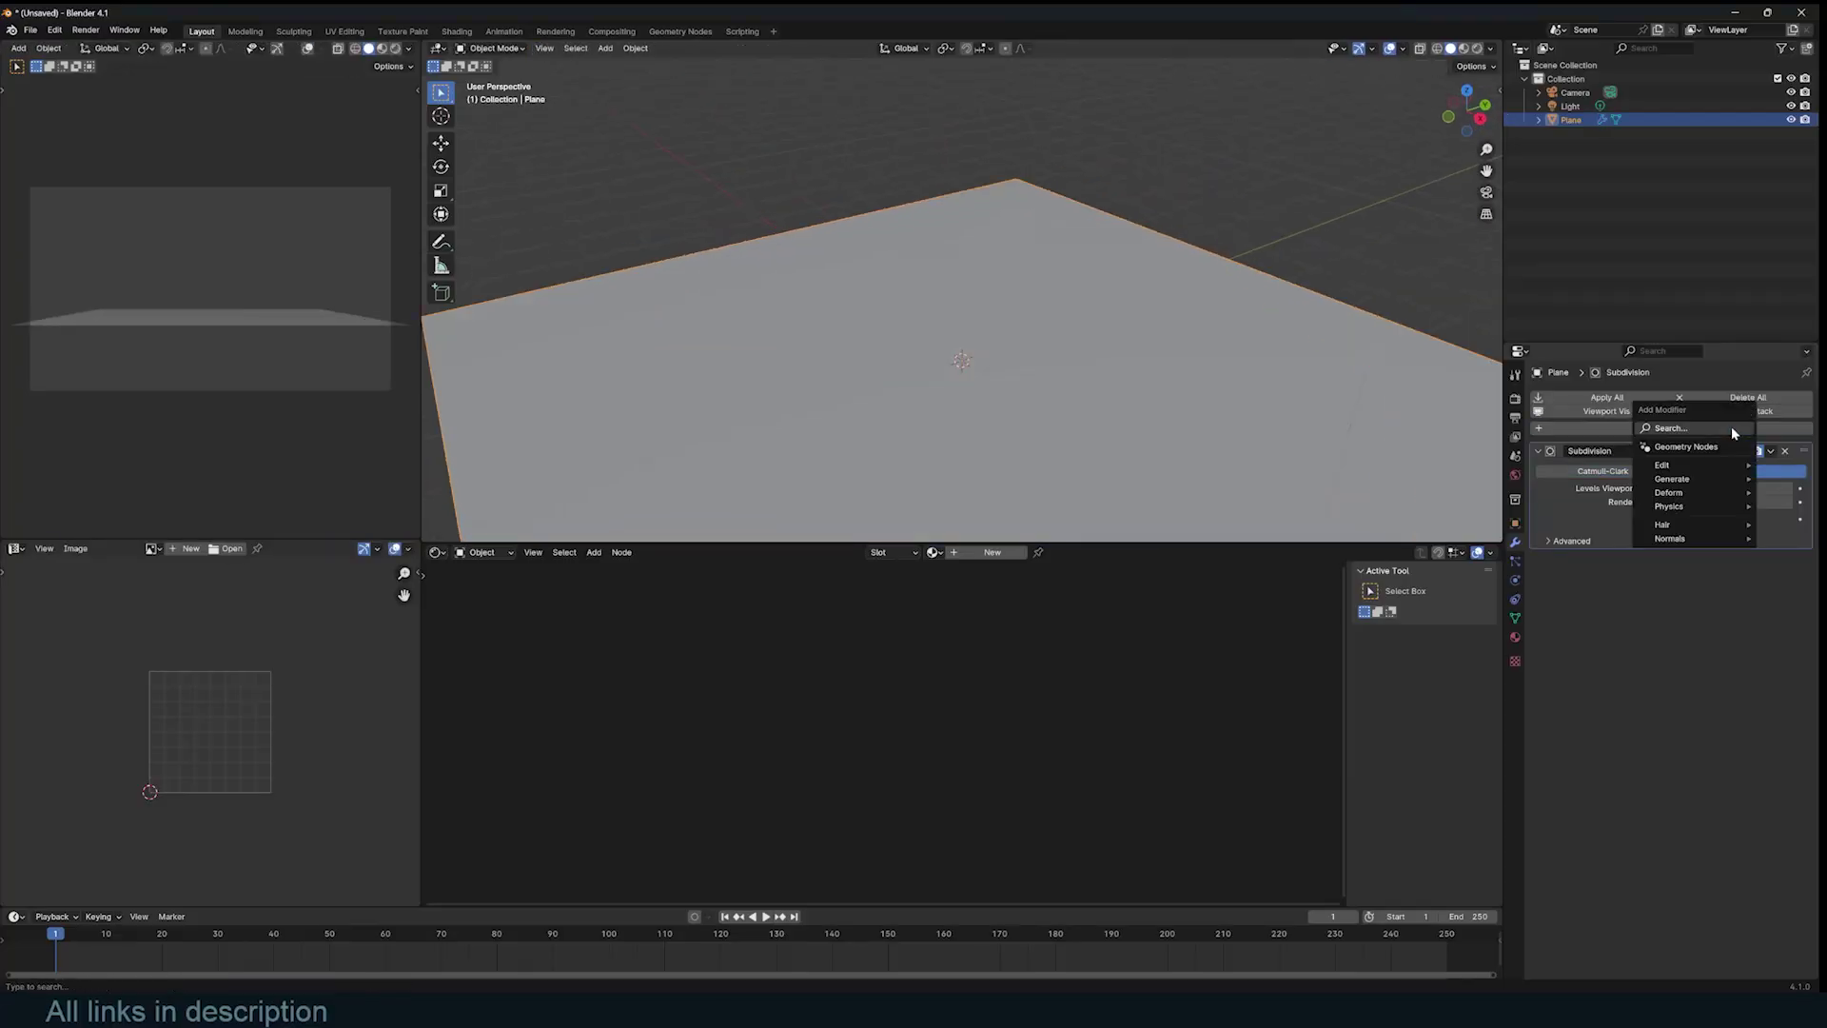
Add a Displace modifier driven by a new Image texture using a chosen image.
left_click(1668, 492)
left_click(1780, 481)
left_click(1516, 660)
left_click(1545, 637)
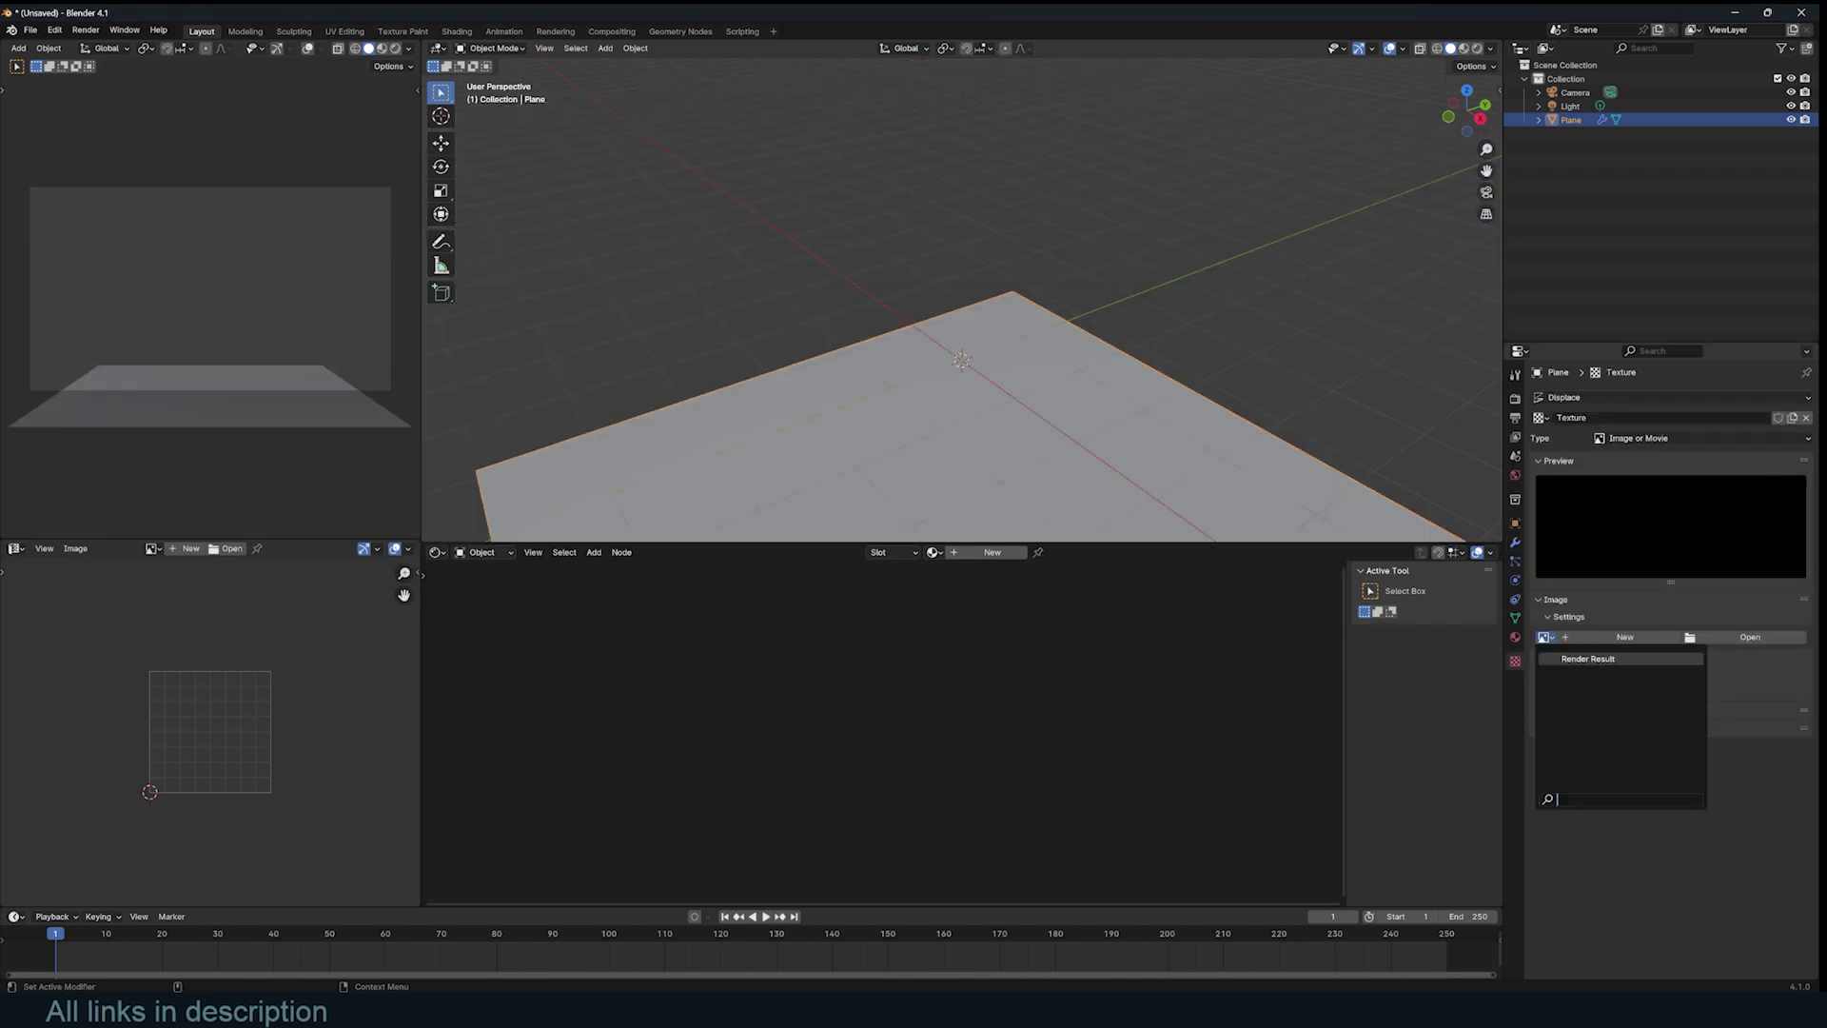
left_click(1618, 434)
scroll(962, 305, "down", 3)
Lower the Displace strength to 0.180 and expand the Subdivision settings.
left_click(1515, 542)
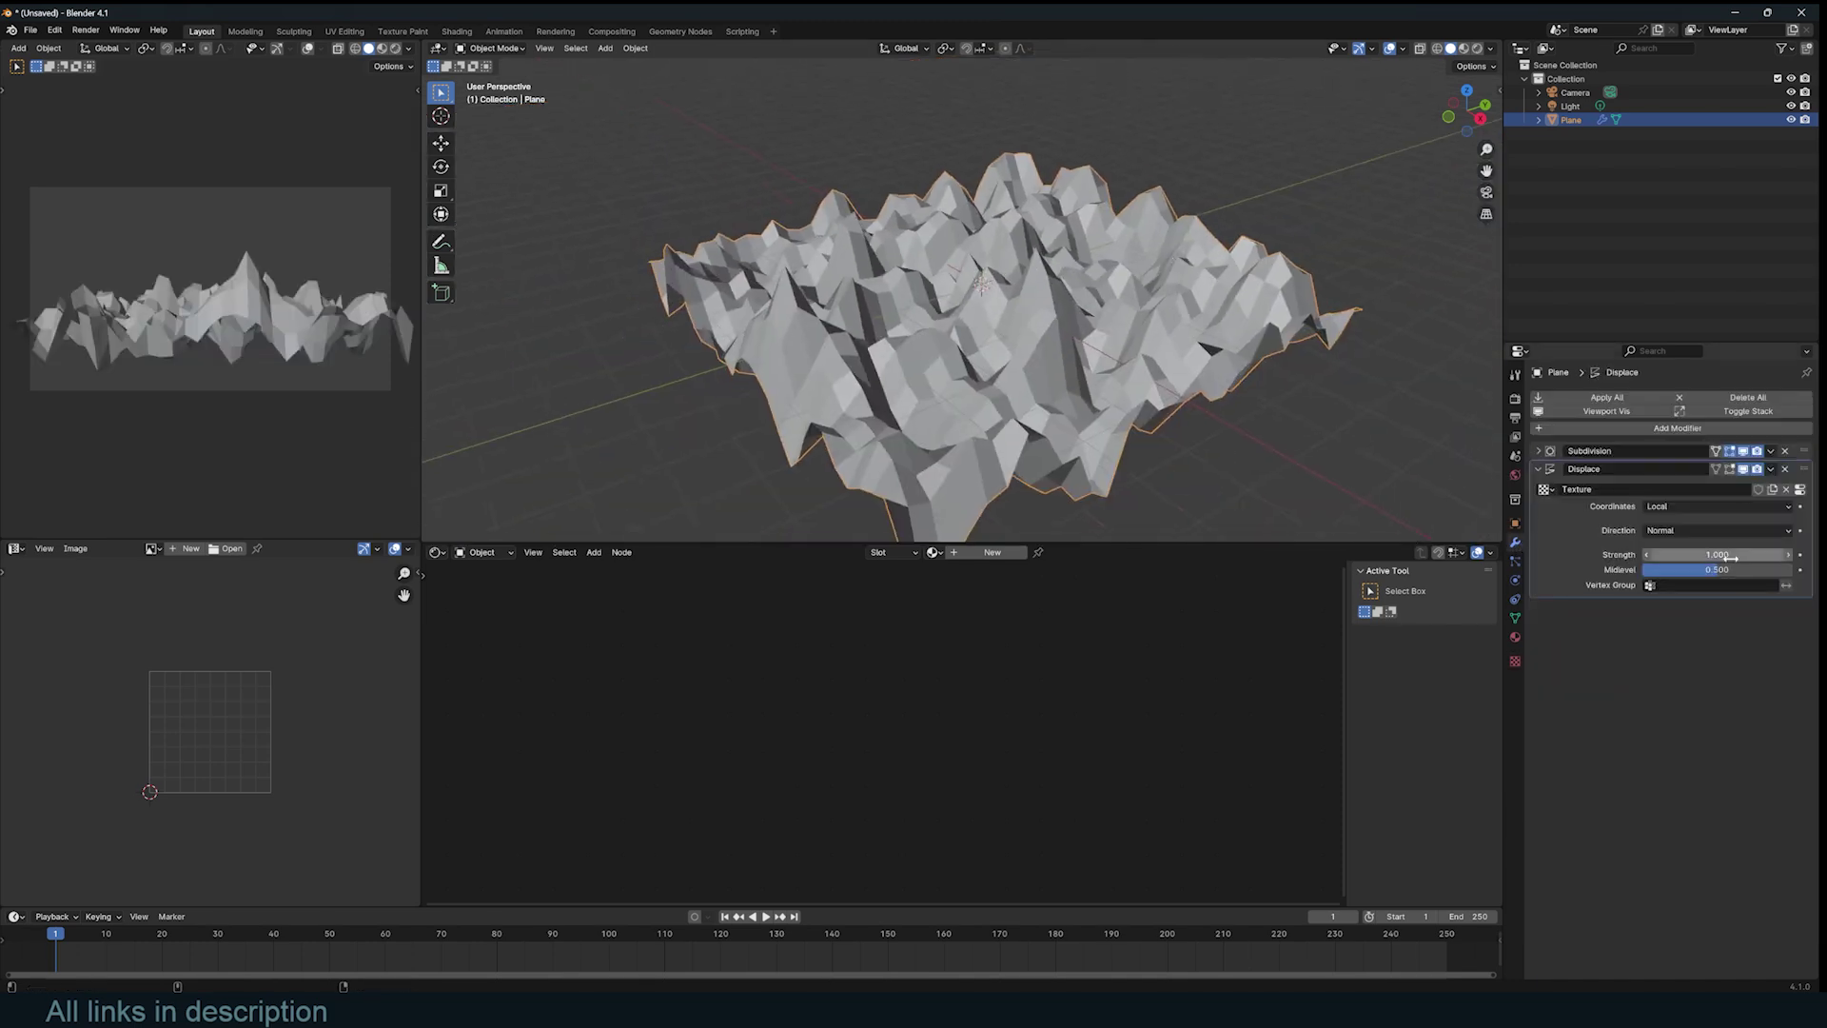
left_click_drag(1730, 557, 1680, 559)
left_click(1539, 451)
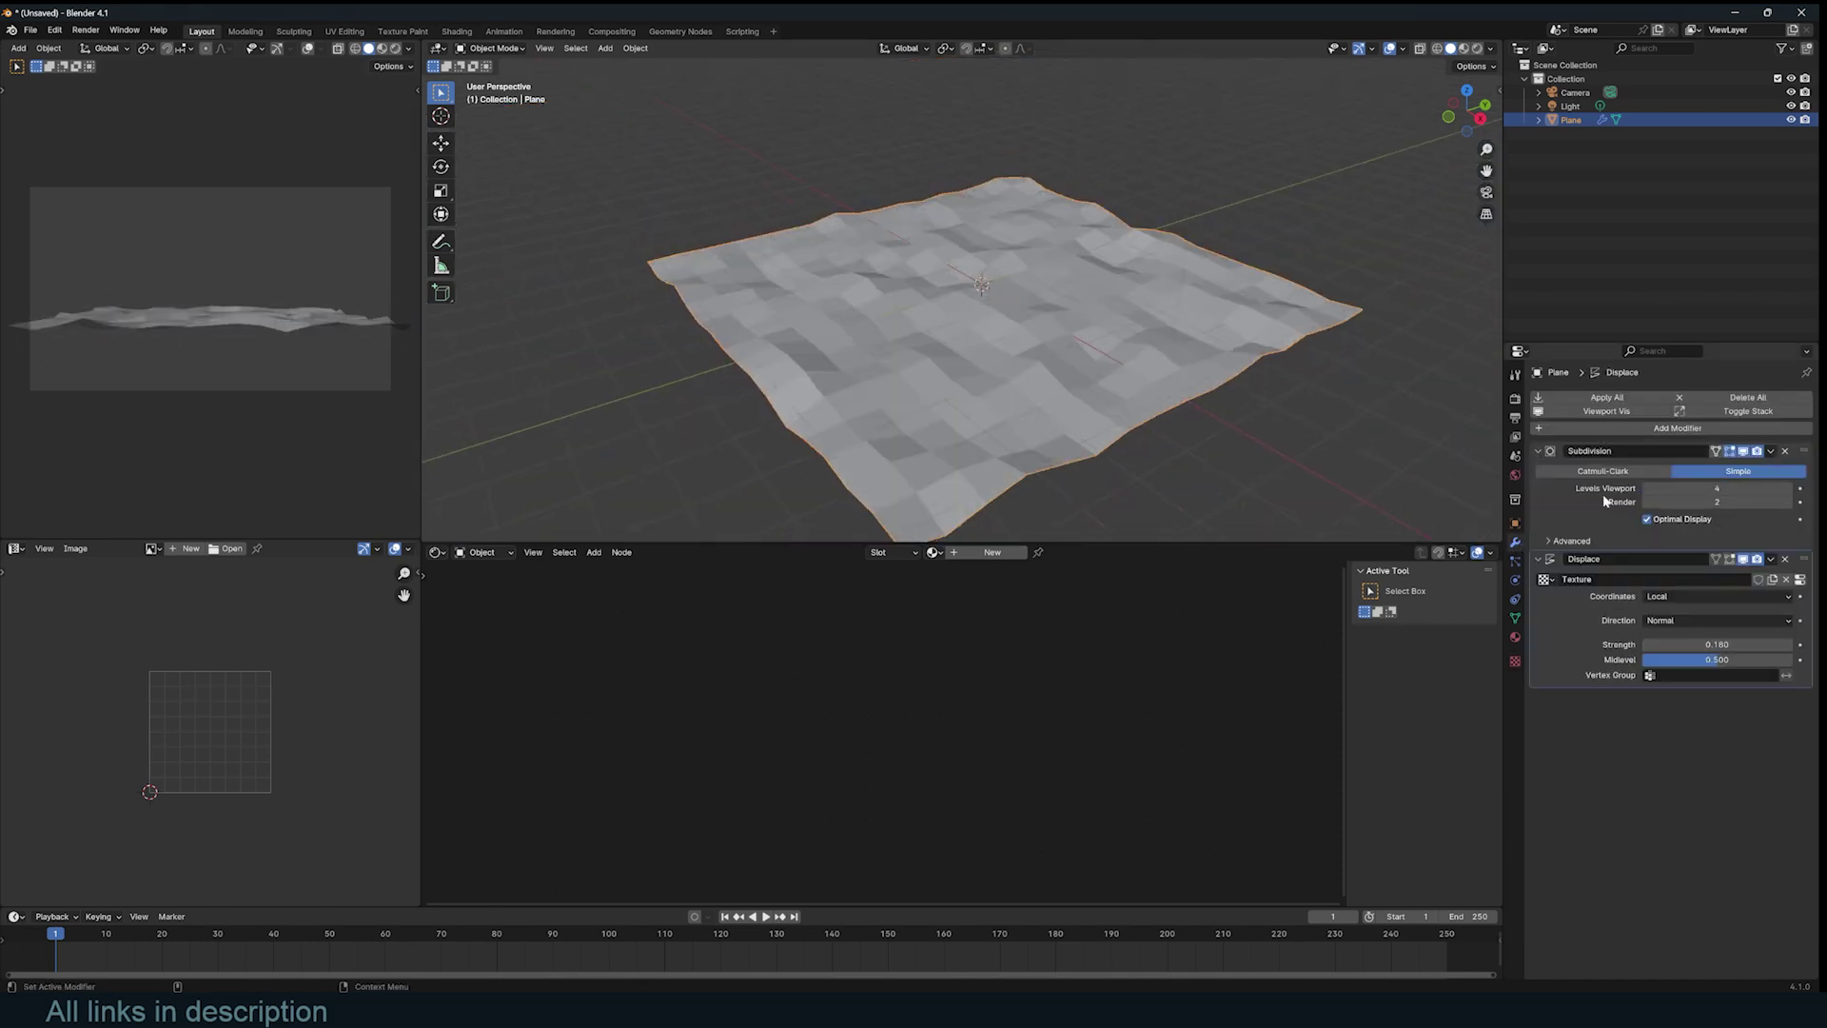